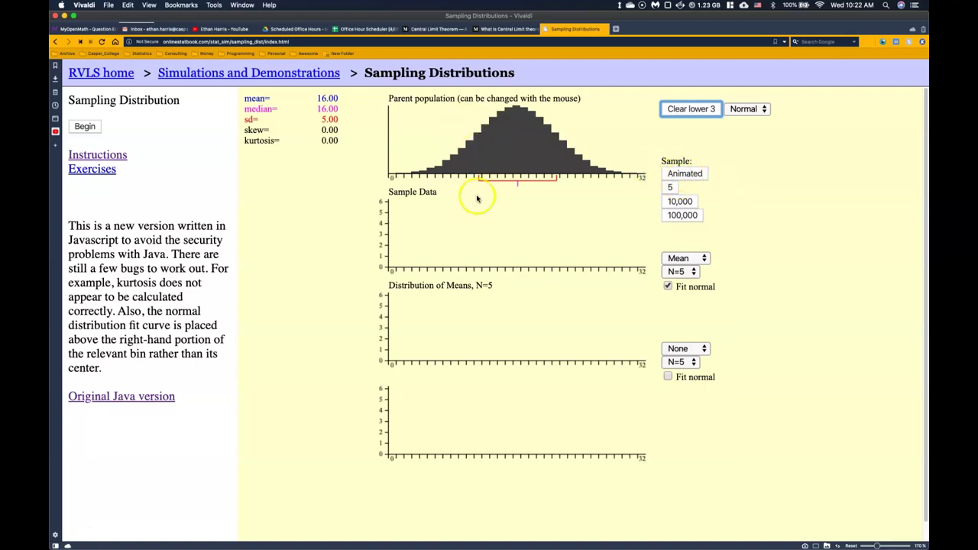
- Draw four animated samples of 5 values from the normal population
click(680, 174)
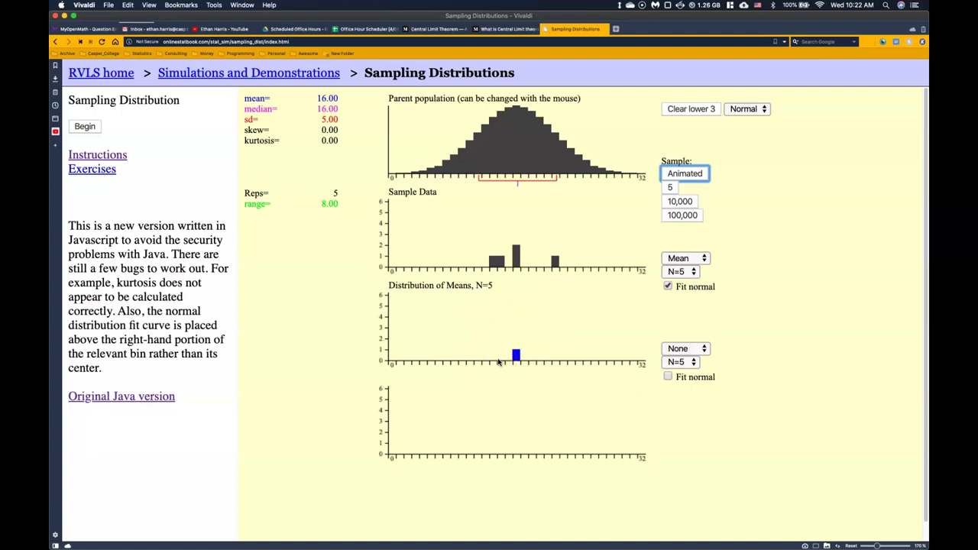
click(677, 174)
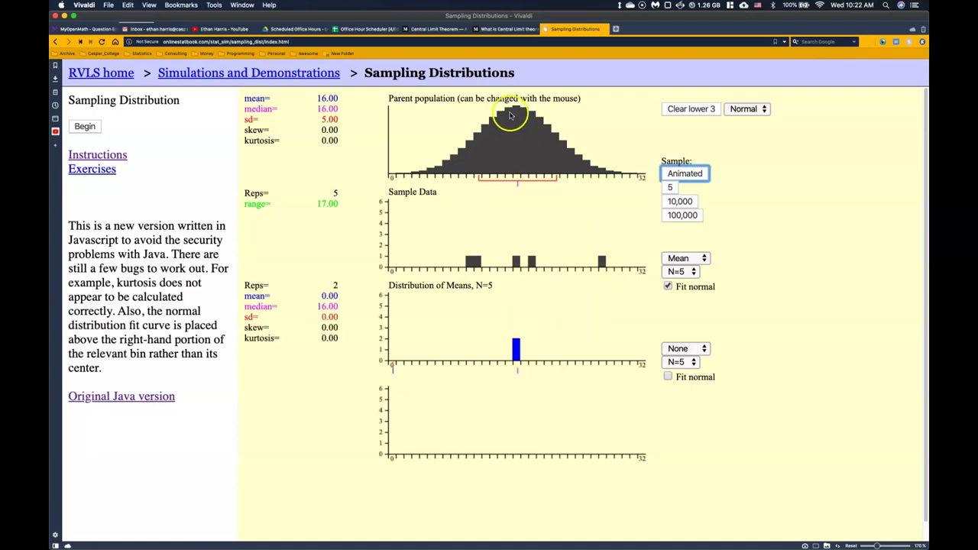
click(686, 175)
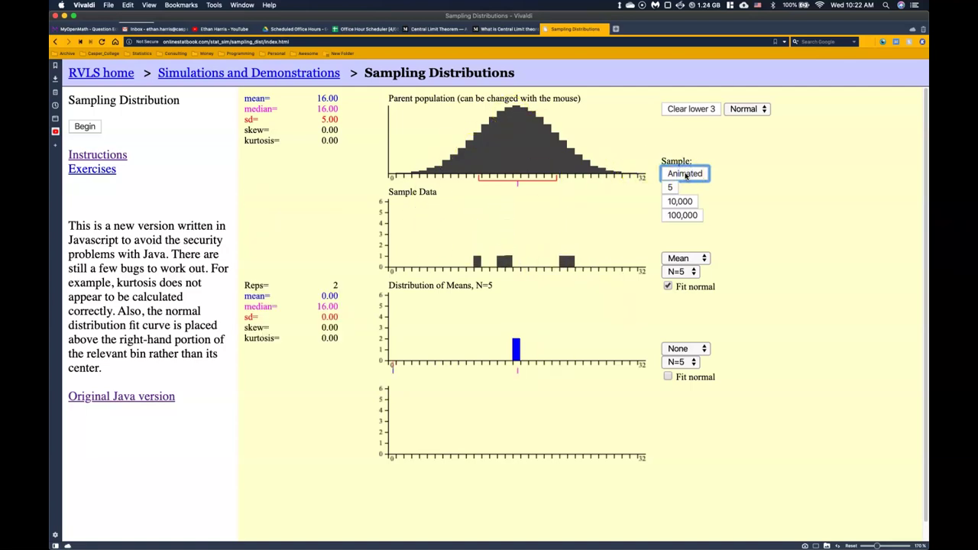
click(693, 177)
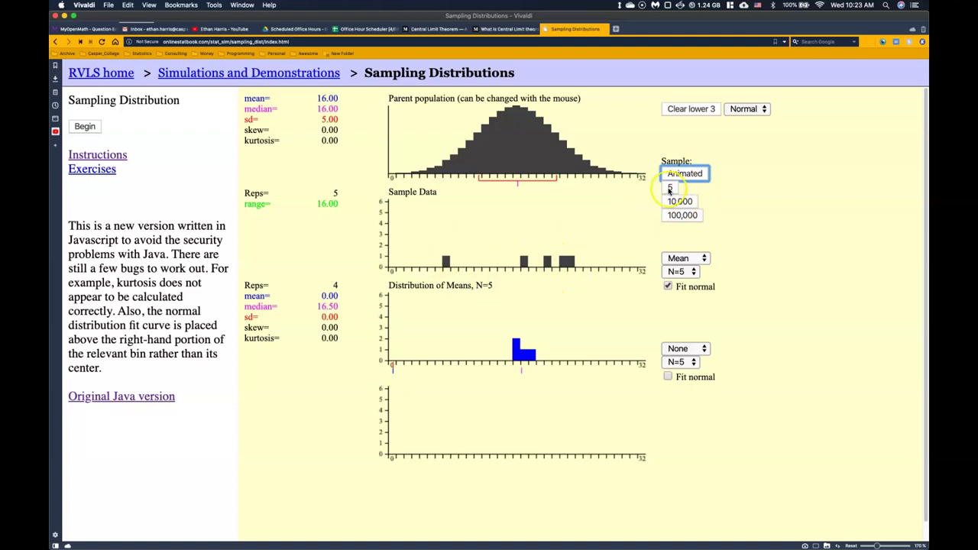
- Add four batches of five sample means, bringing Reps to 24 (mean 13.38, sd 6.50)
click(669, 189)
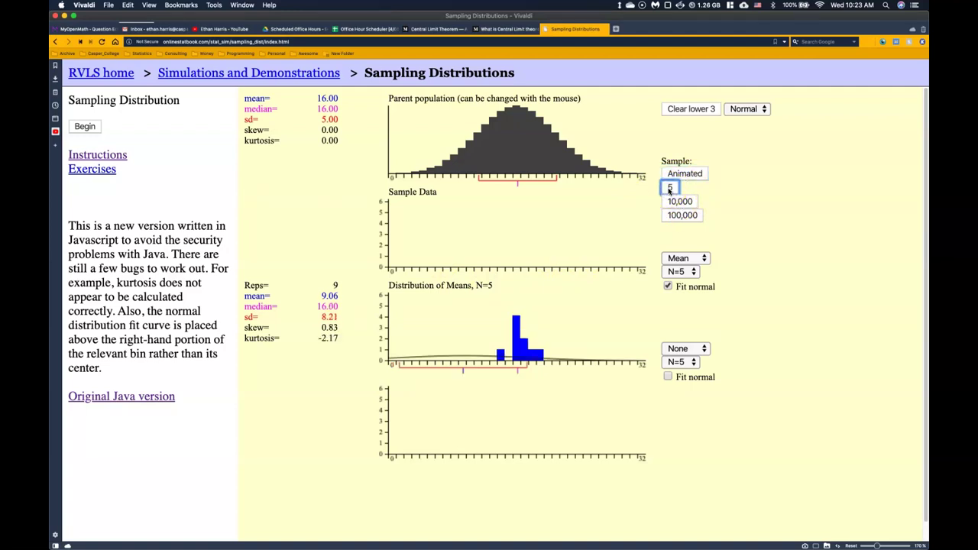
click(669, 189)
click(669, 189)
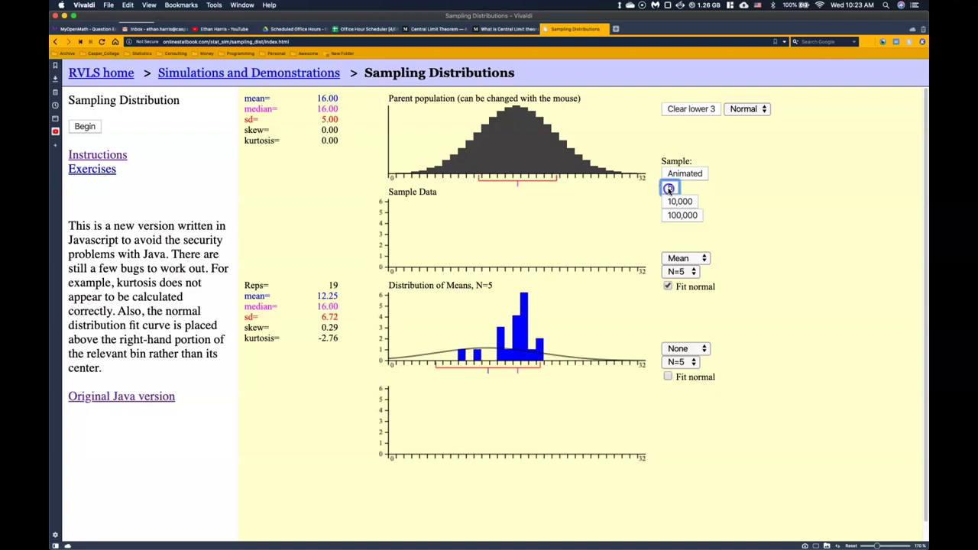
click(669, 189)
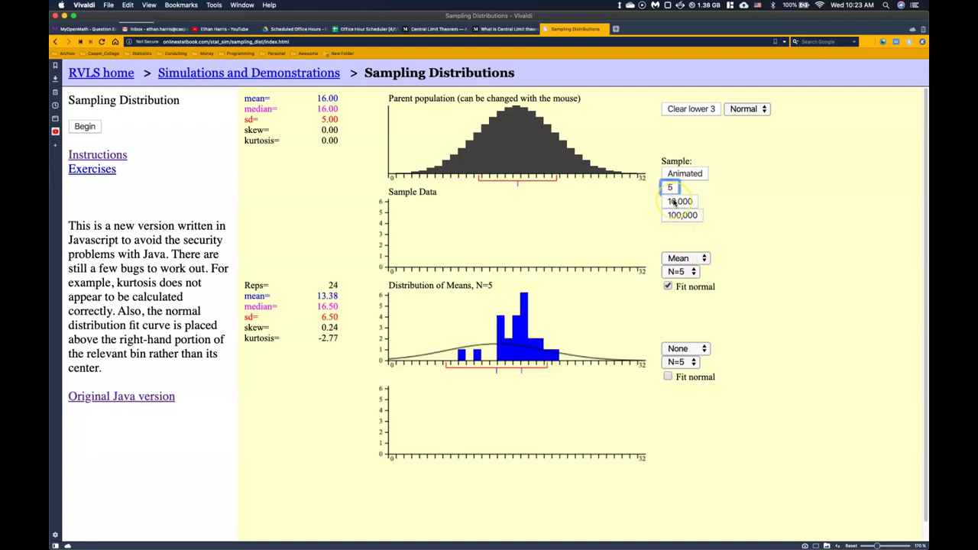
- Add 10,000 sample means so the N=5 distribution holds 10,024 reps around 16
click(674, 201)
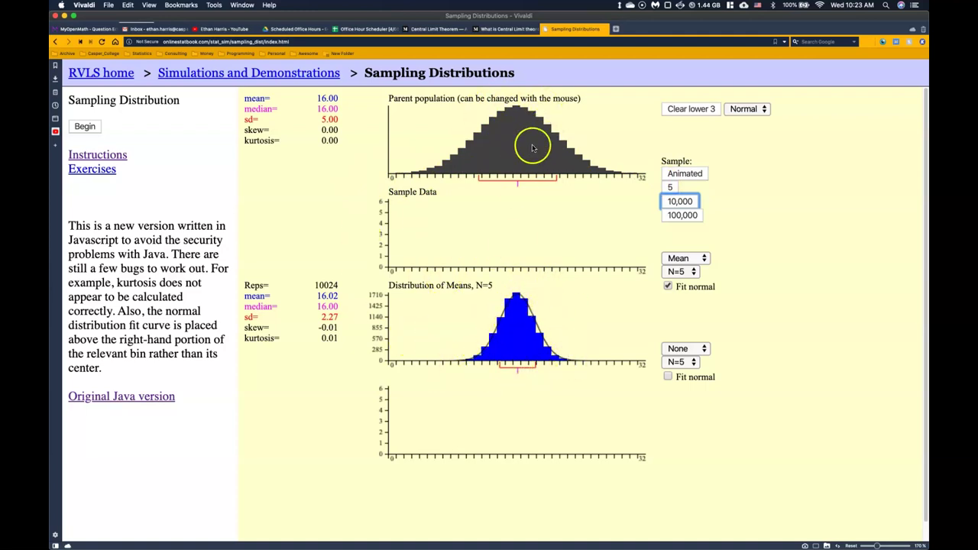
- Clear the lower graphs and switch the parent population to Uniform
click(676, 109)
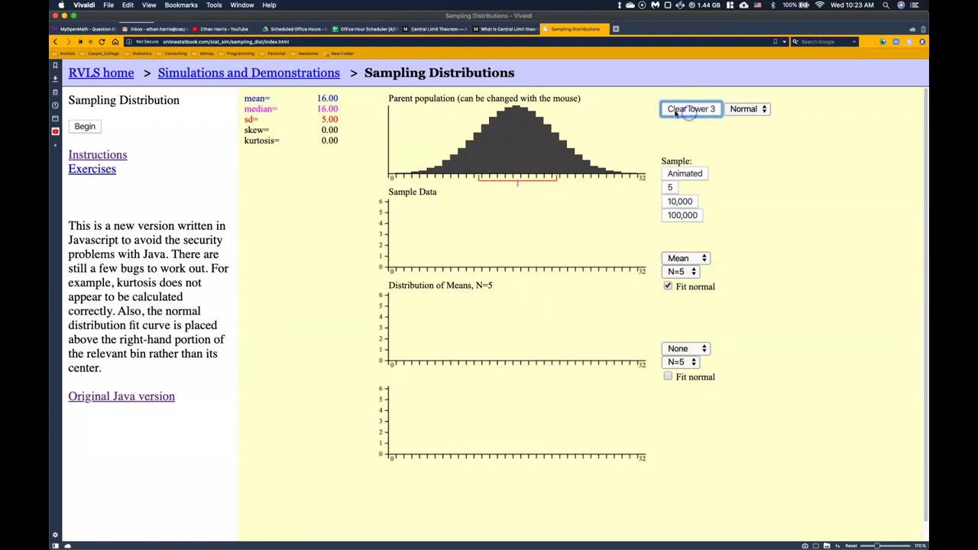
click(748, 109)
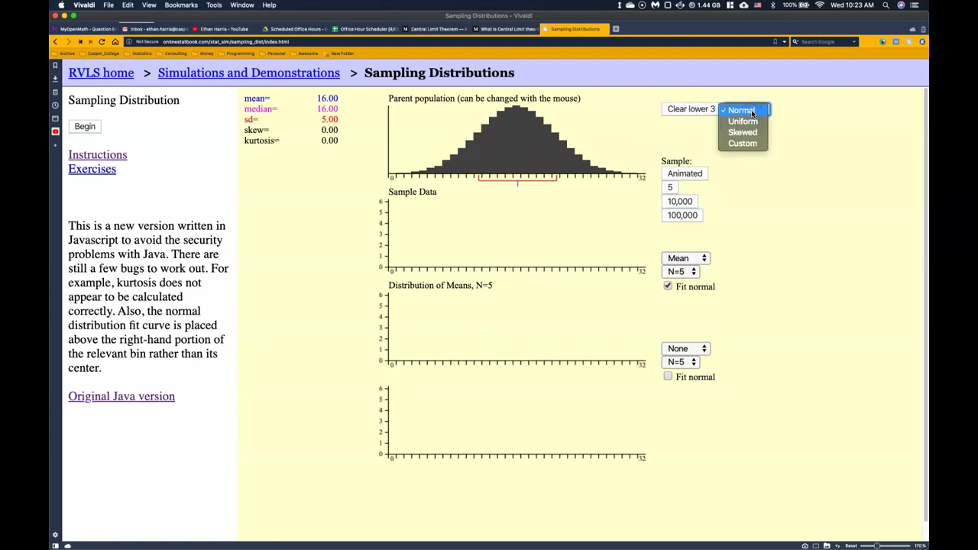
click(752, 120)
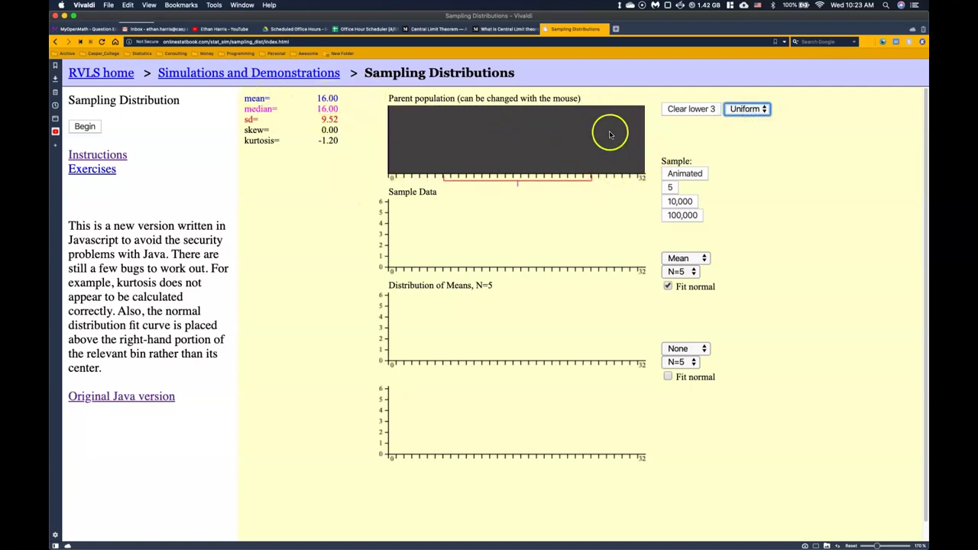
- Draw three animated samples of 5, then add 10,000 means to reach 10,003 reps
click(681, 175)
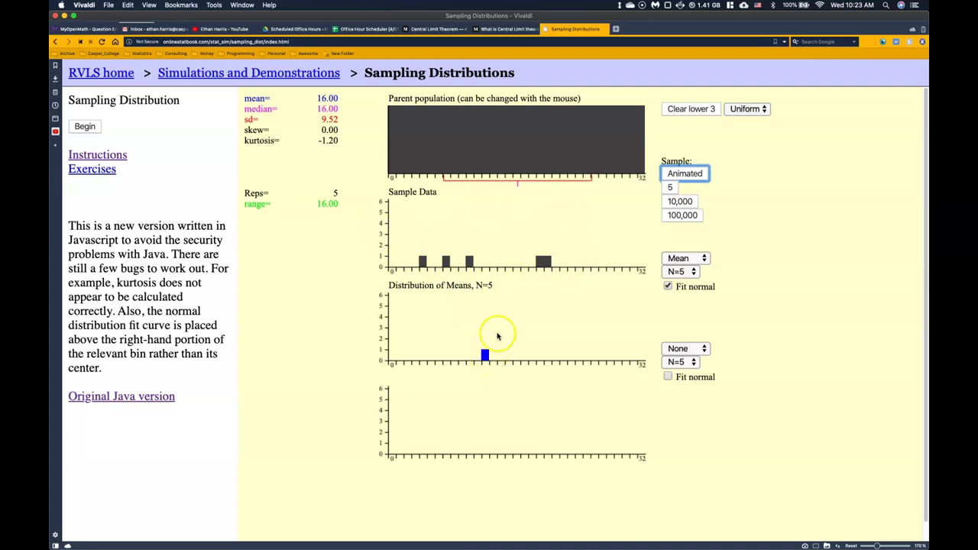
click(686, 173)
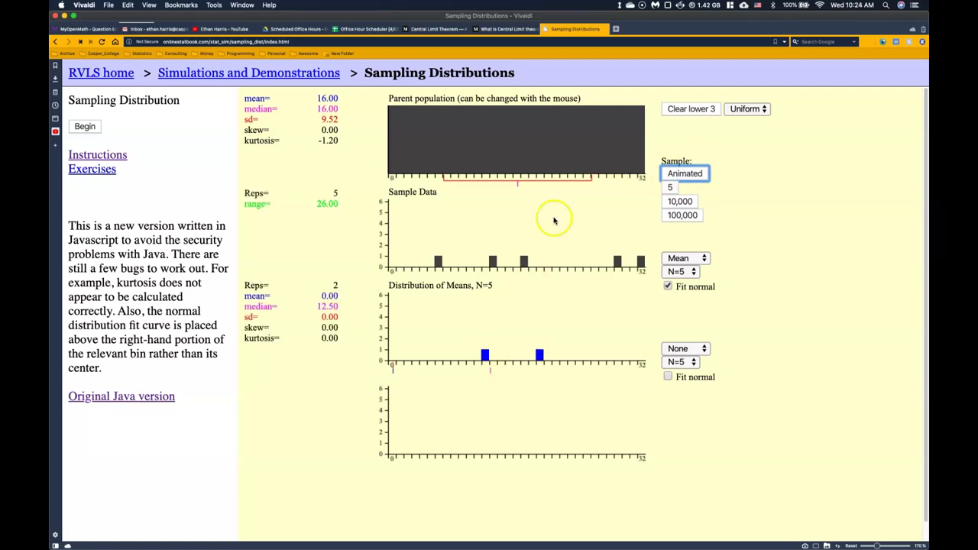
click(688, 174)
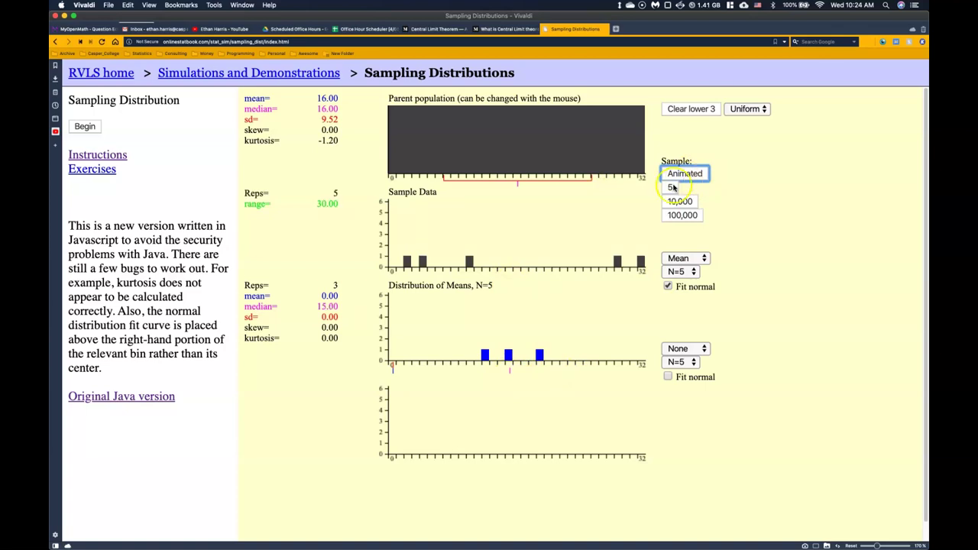
click(683, 202)
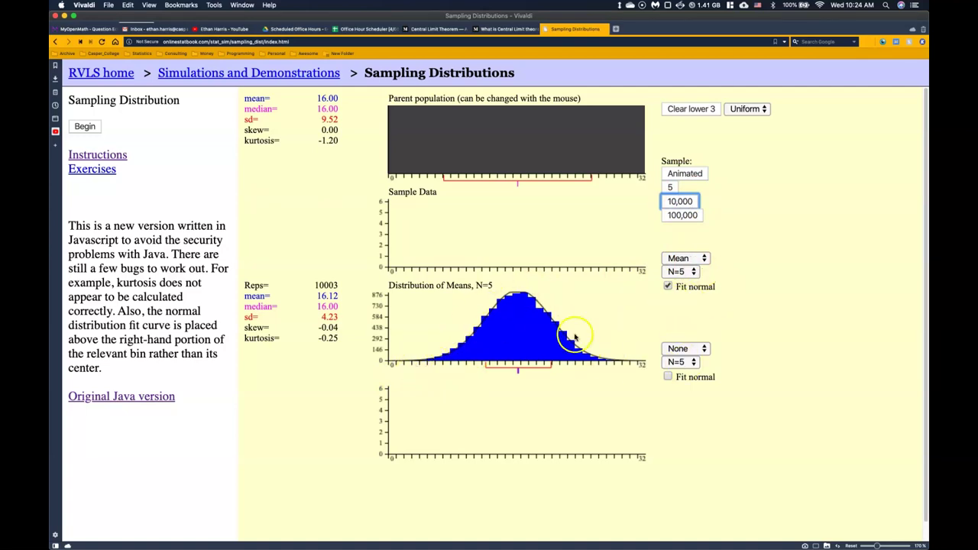
click(693, 272)
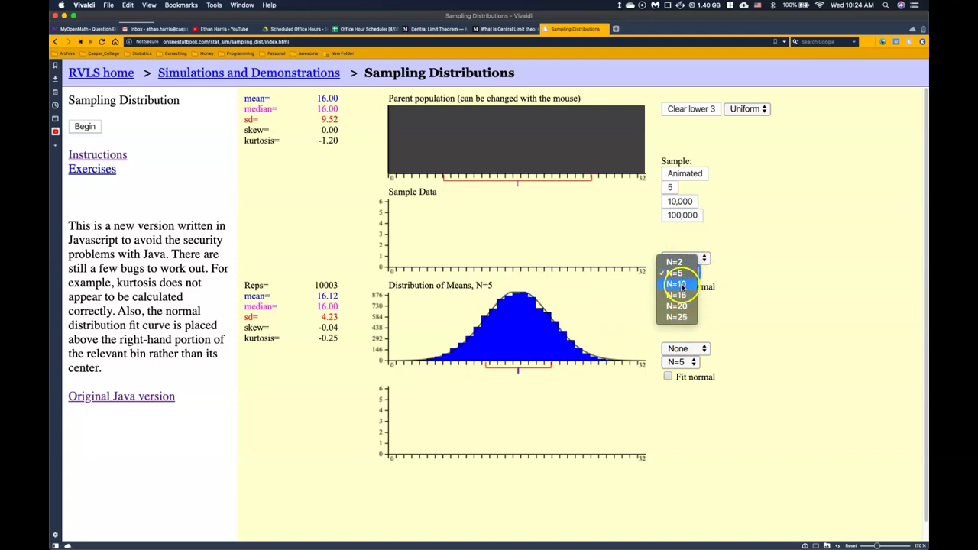
- Set the sample size to N=10 and draw two animated samples
click(682, 284)
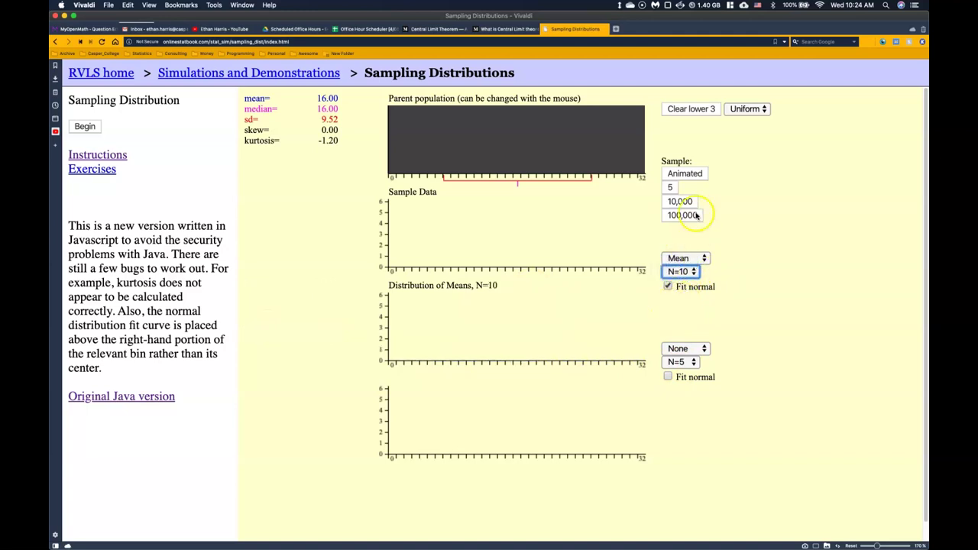
click(681, 175)
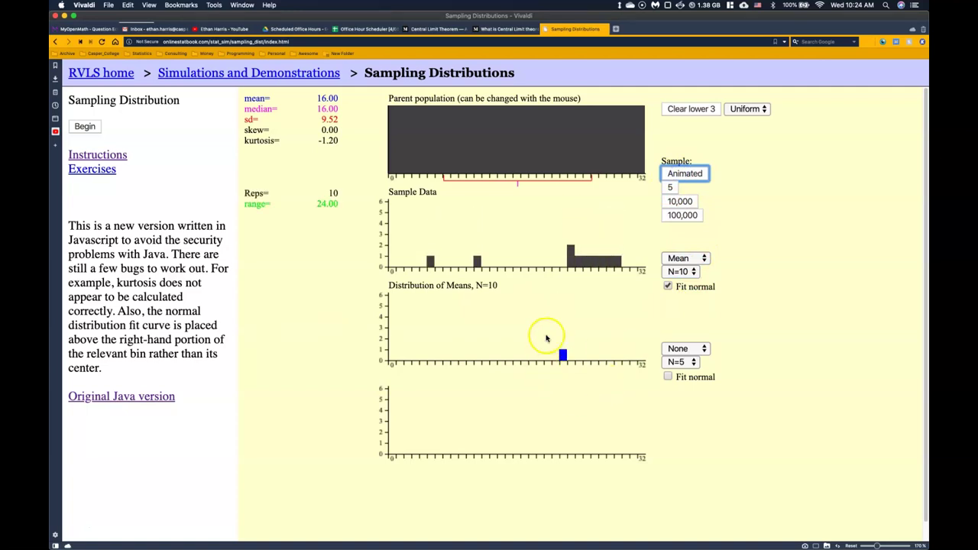
click(687, 172)
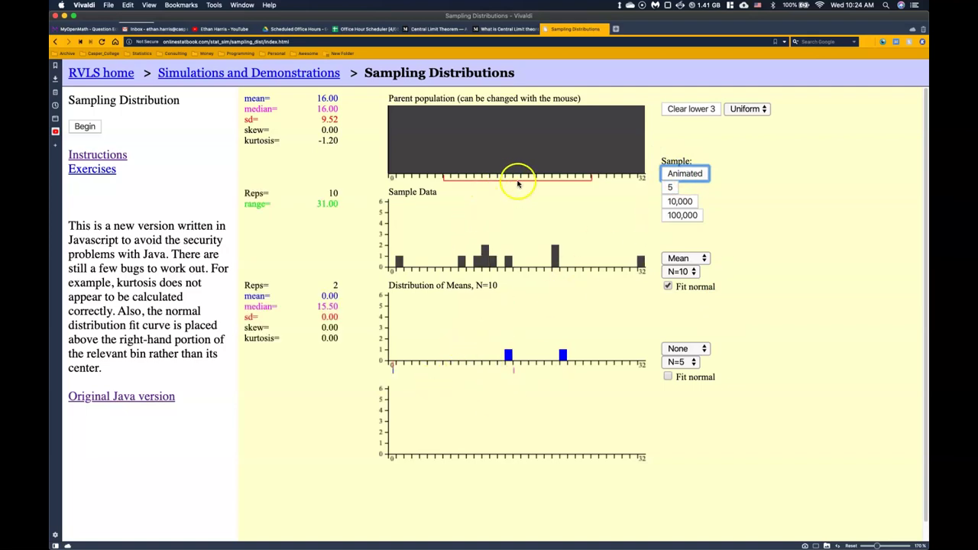
- Add N=10 sample means five at a time until Reps reaches 332 (mean 15.84, sd 3.52)
click(672, 188)
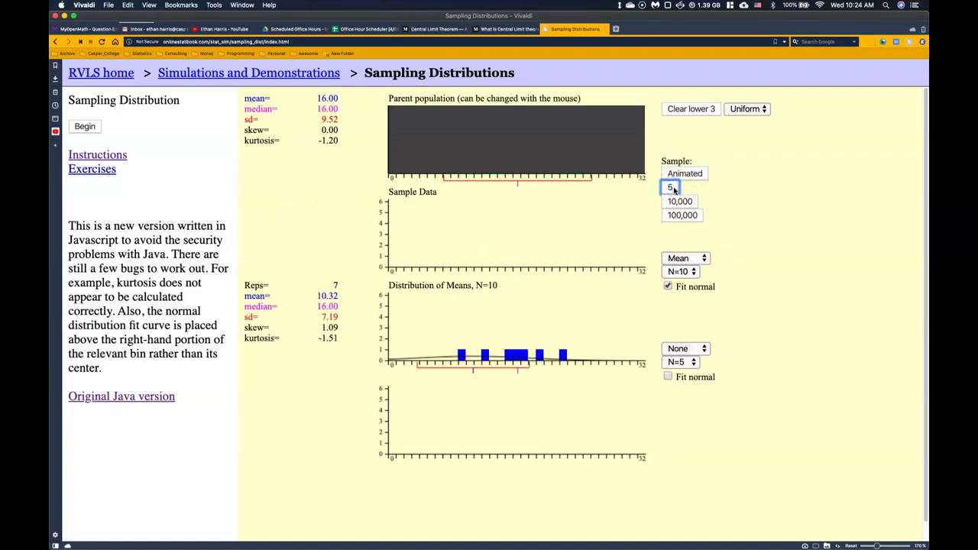
click(672, 188)
click(673, 188)
click(672, 187)
click(673, 187)
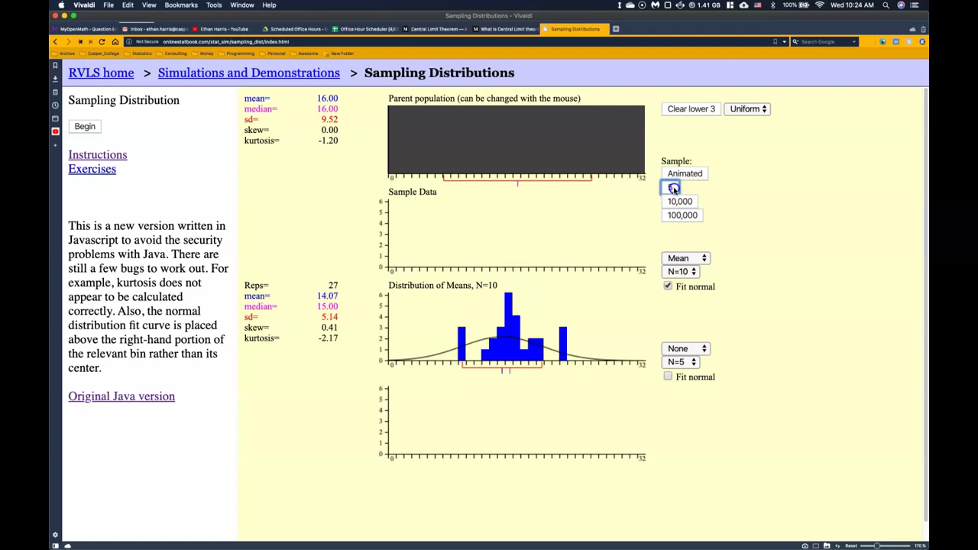
click(673, 188)
click(673, 188)
triple_click(673, 187)
double_click(673, 187)
triple_click(673, 187)
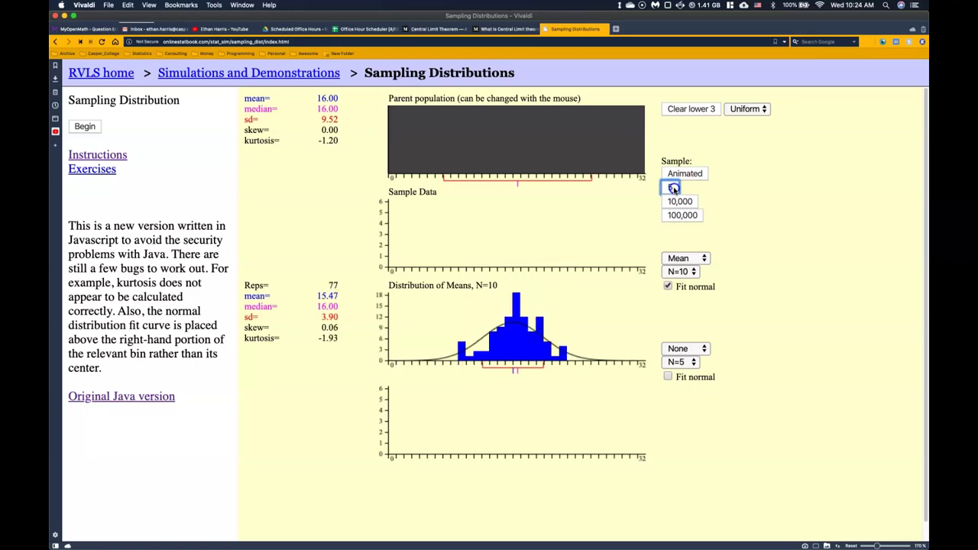
triple_click(673, 187)
double_click(673, 187)
double_click(673, 187)
triple_click(673, 187)
triple_click(672, 187)
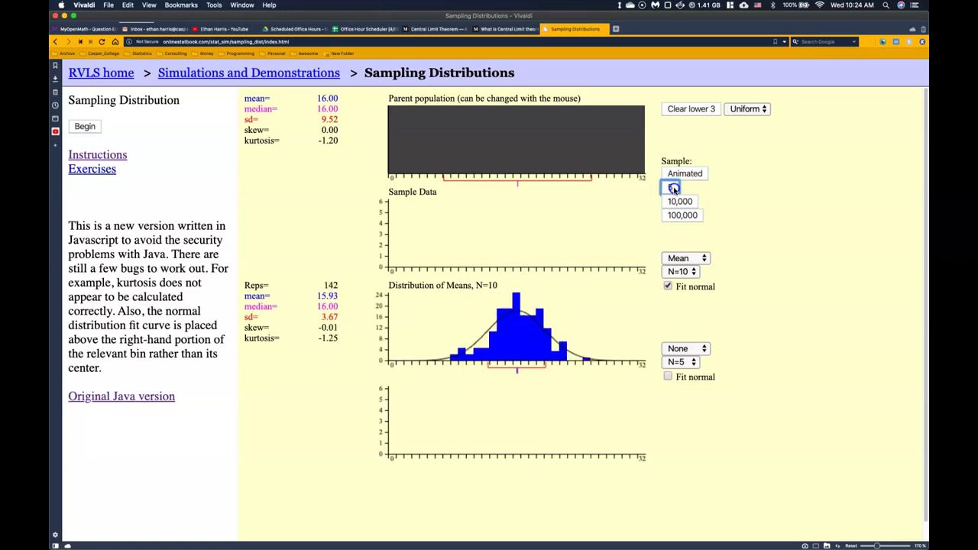
double_click(673, 187)
click(673, 188)
triple_click(673, 187)
triple_click(672, 187)
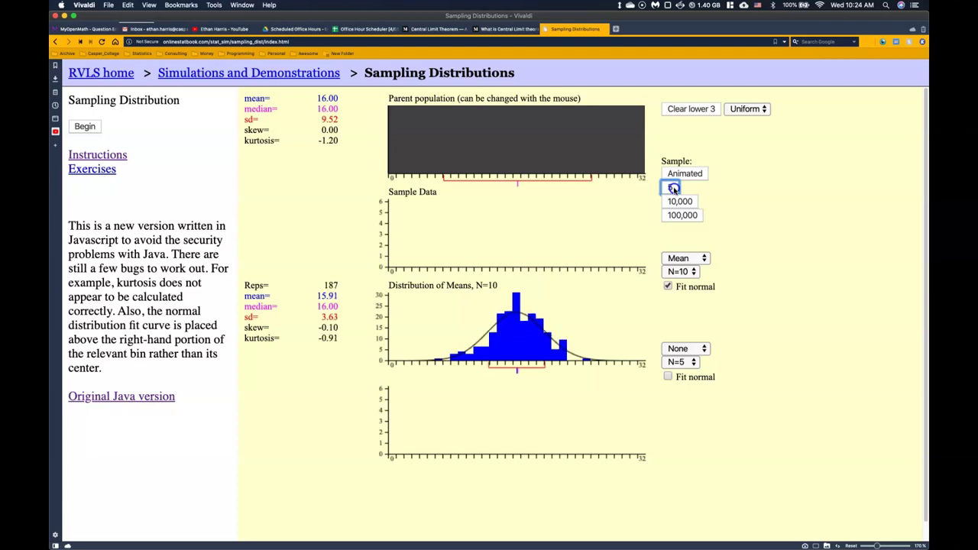
double_click(673, 187)
triple_click(672, 187)
triple_click(672, 187)
triple_click(672, 187)
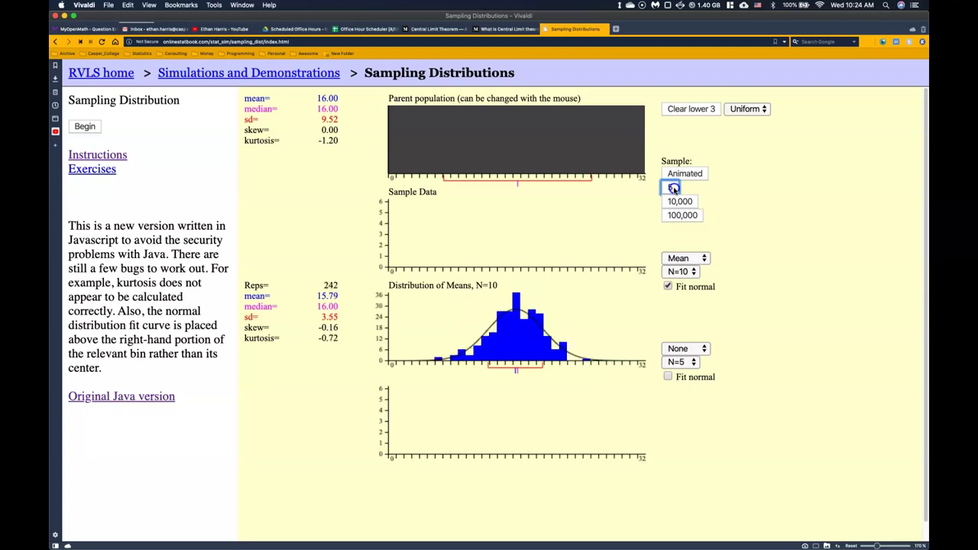
double_click(673, 187)
triple_click(673, 187)
triple_click(672, 187)
triple_click(672, 187)
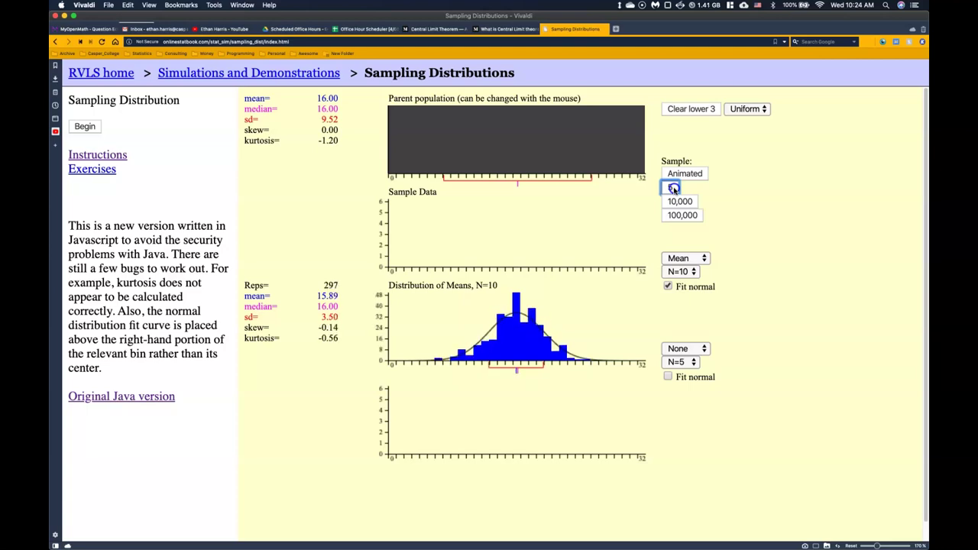
triple_click(672, 187)
triple_click(673, 187)
click(673, 187)
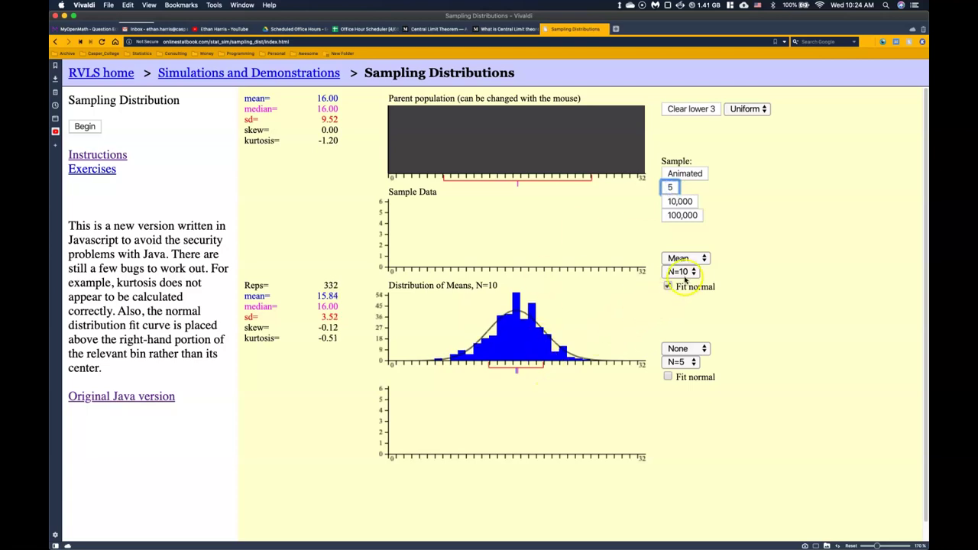
- Clear the lower graphs and set the sample size to N=25
click(696, 109)
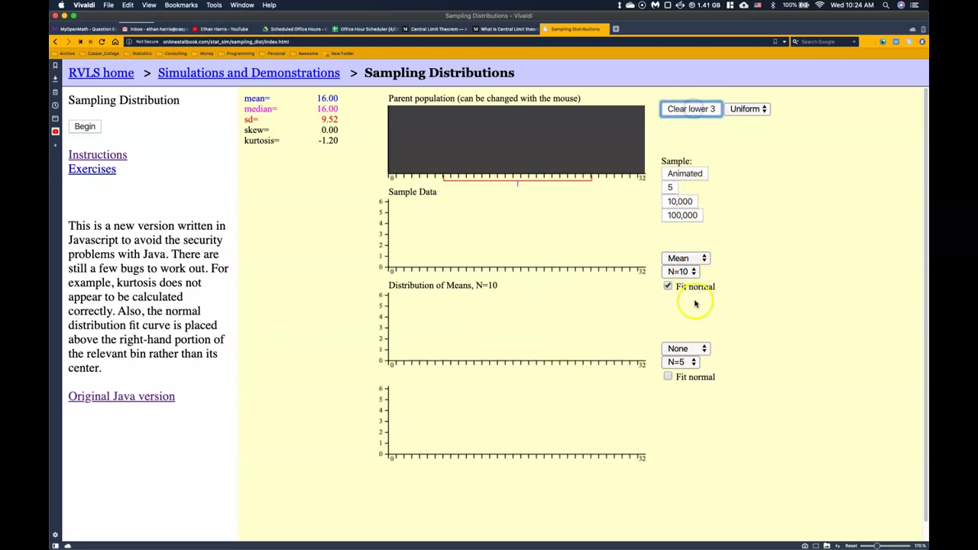
click(687, 271)
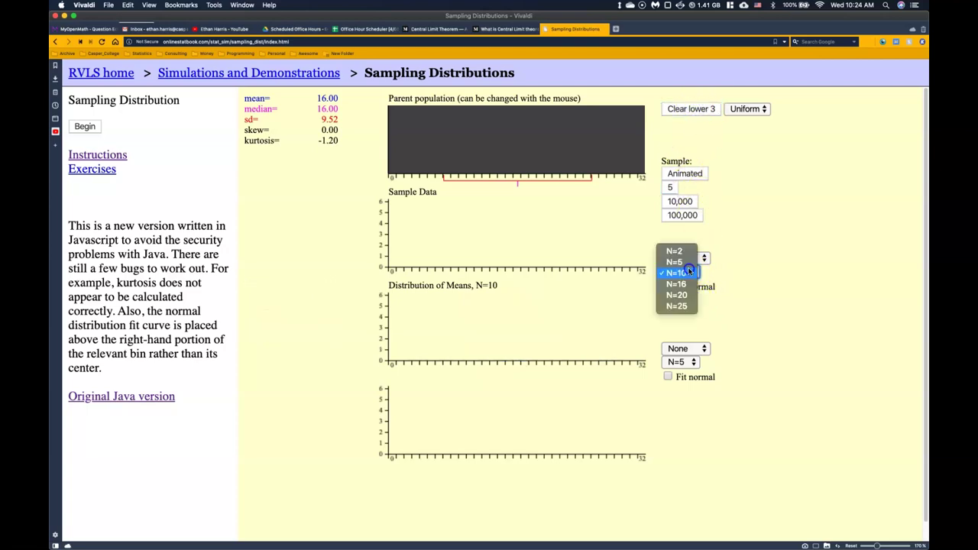
click(687, 307)
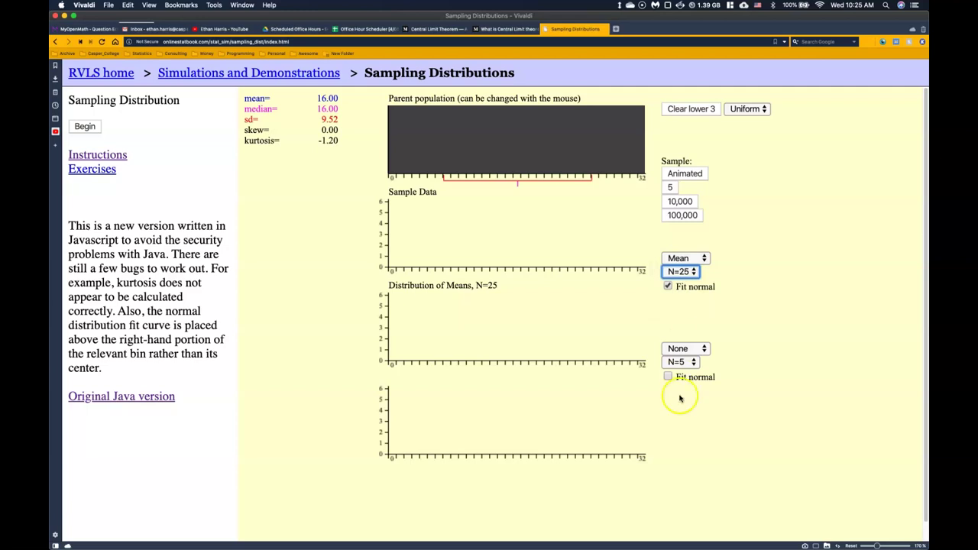
click(684, 362)
click(780, 351)
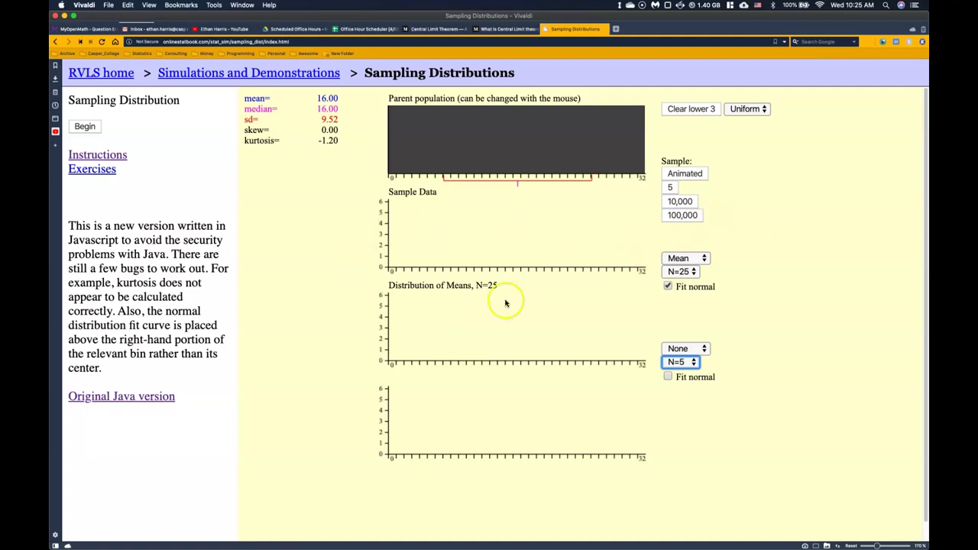
- Draw three animated samples of 25 values from the uniform parent
click(672, 175)
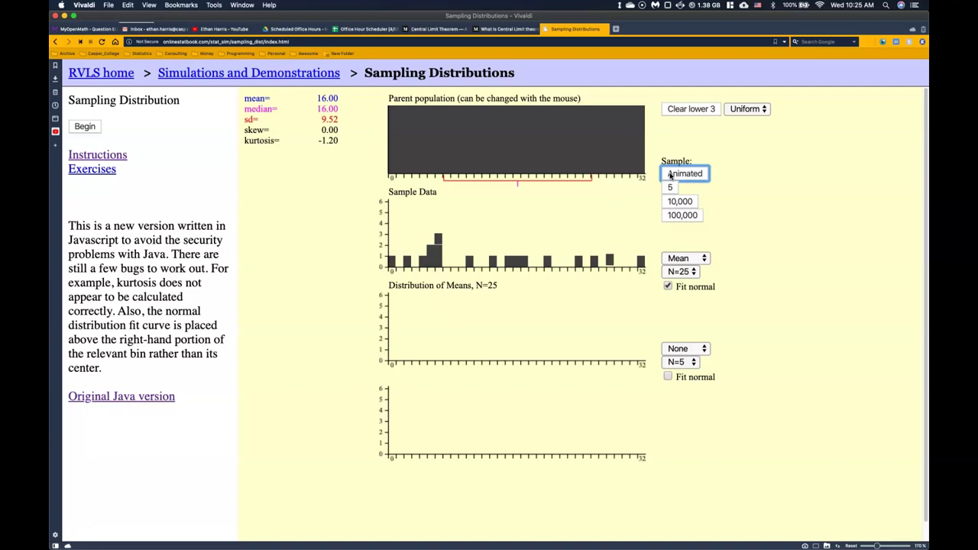
click(668, 175)
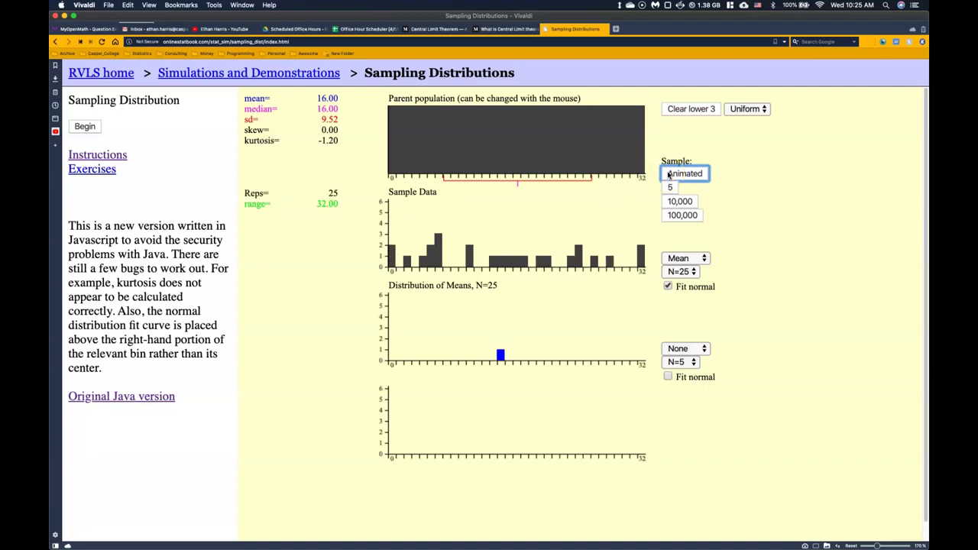
click(668, 174)
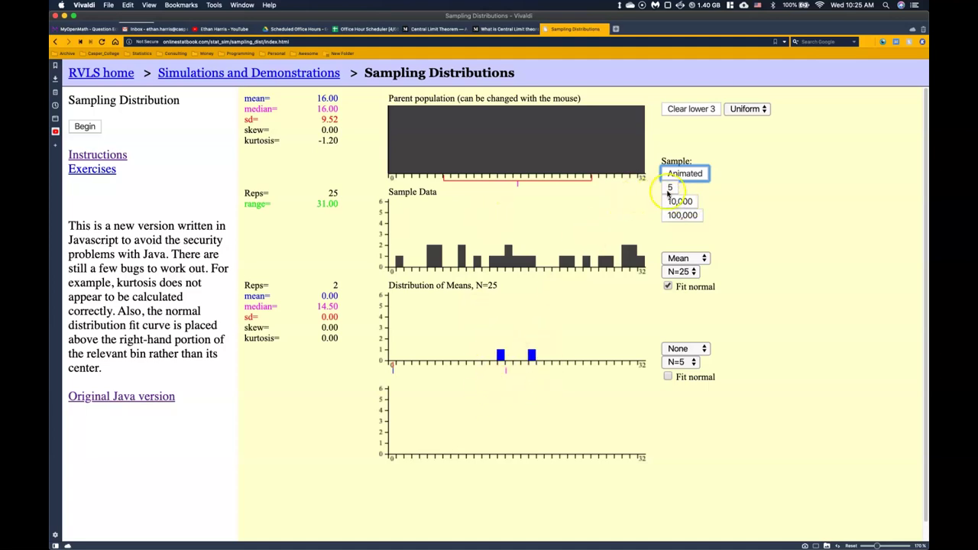
- Add eleven batches of five N=25 sample means to the histogram
click(670, 189)
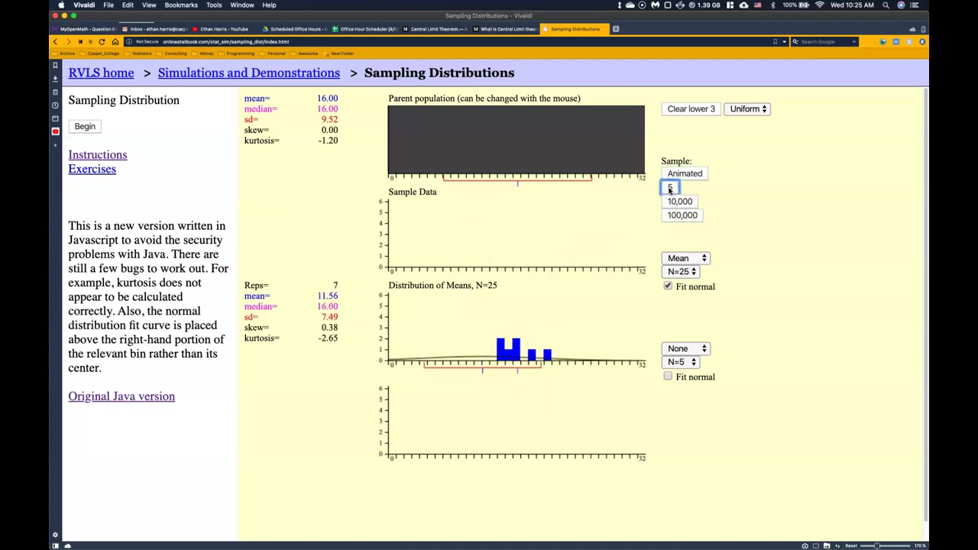
click(669, 188)
click(669, 188)
click(669, 188)
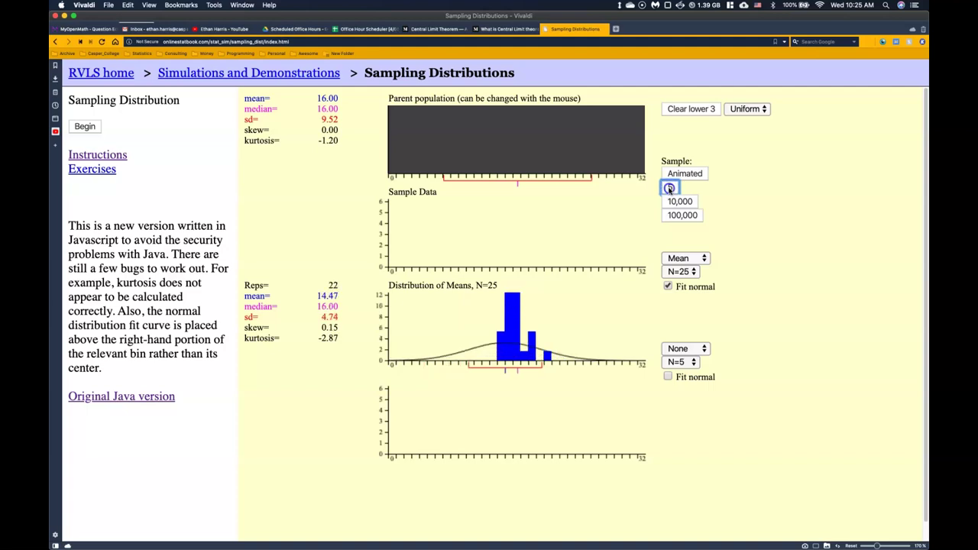
click(670, 188)
click(670, 188)
click(669, 188)
click(669, 188)
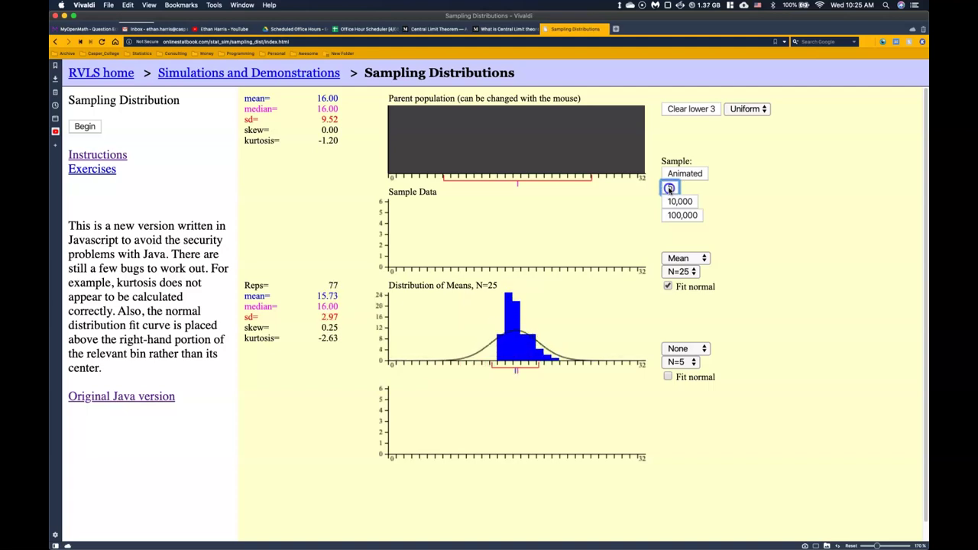
click(669, 188)
click(670, 188)
click(669, 188)
click(669, 188)
click(670, 188)
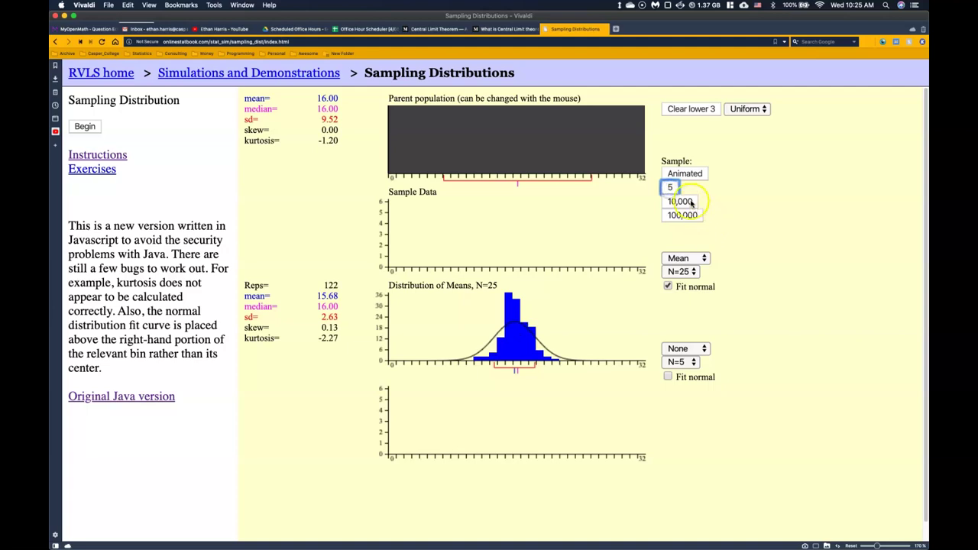
- Add means in 10,000 and 100,000 batches until Reps reaches 1,340,122 (sd 1.90)
click(692, 201)
click(692, 201)
click(692, 201)
click(693, 201)
click(692, 201)
click(692, 201)
click(692, 201)
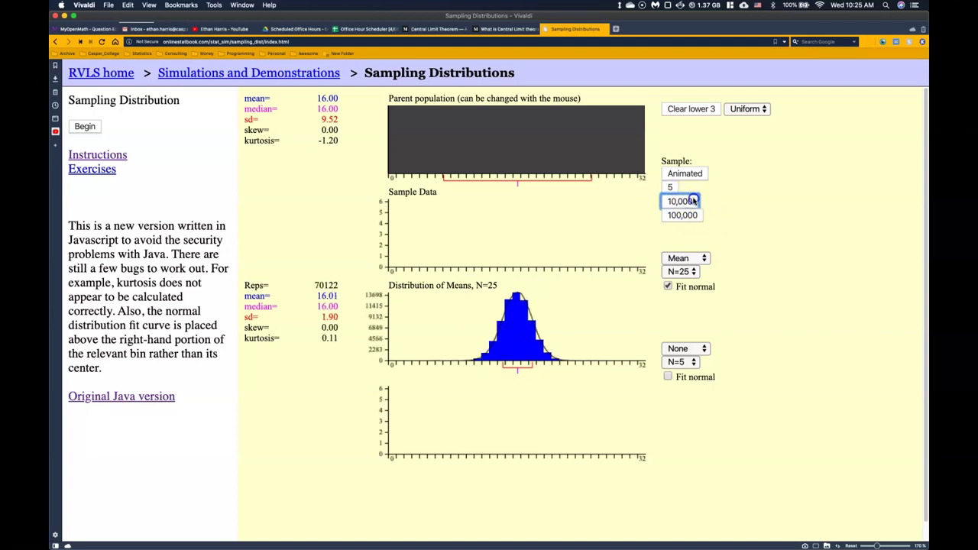
click(692, 201)
click(693, 201)
click(692, 201)
click(693, 201)
click(692, 201)
click(692, 201)
click(693, 201)
click(682, 218)
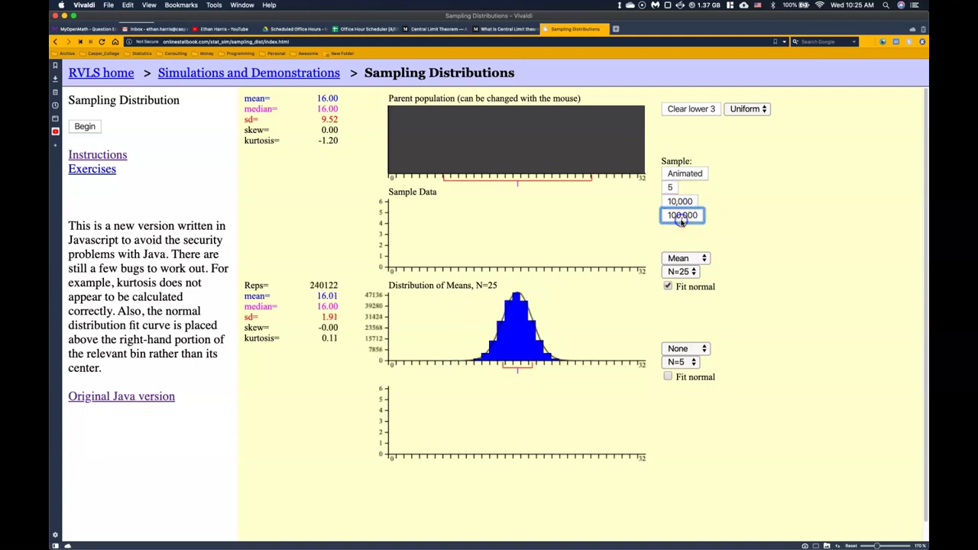
click(683, 216)
click(682, 216)
click(682, 216)
click(683, 216)
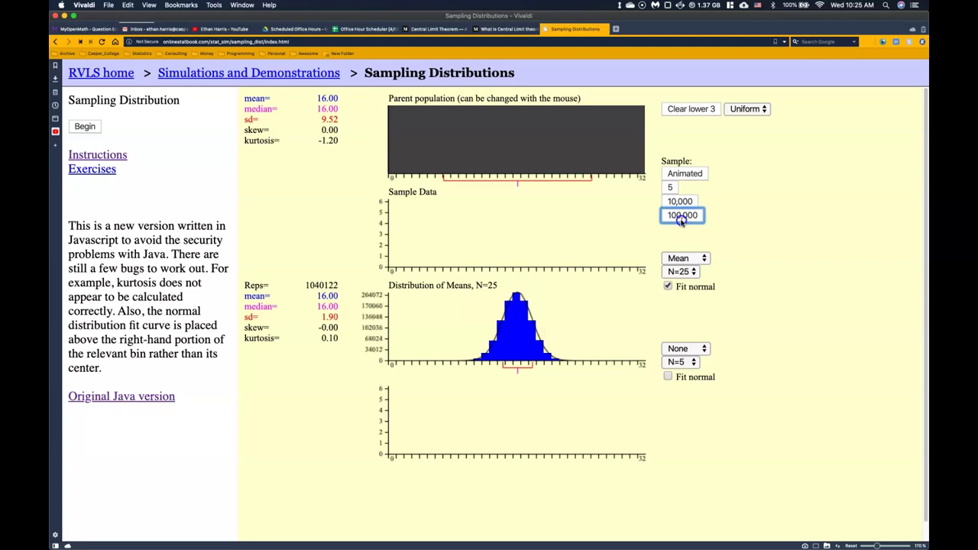
click(681, 219)
click(682, 219)
click(682, 219)
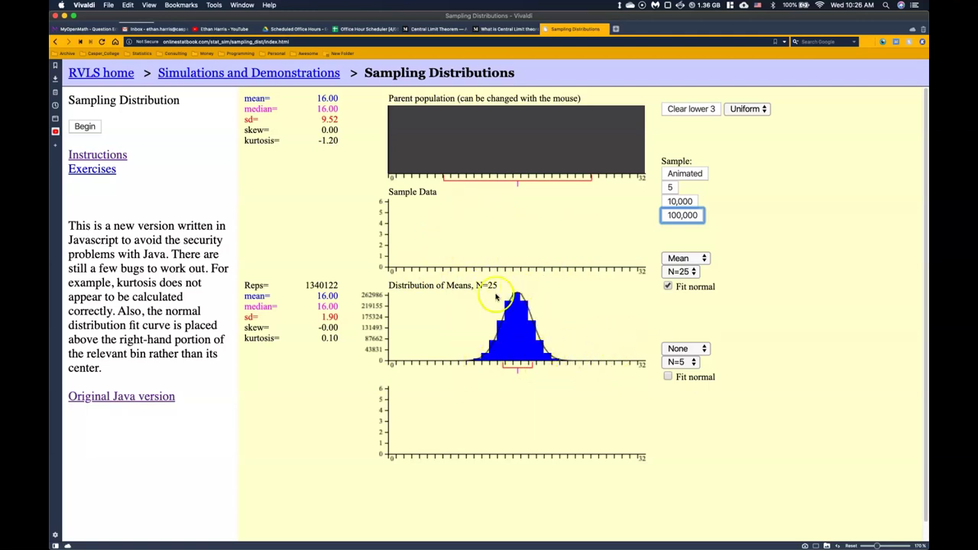
- Clear the graphs, choose Custom, and sketch a parent shape (mean 17.81, sd 8.71)
click(690, 109)
click(746, 109)
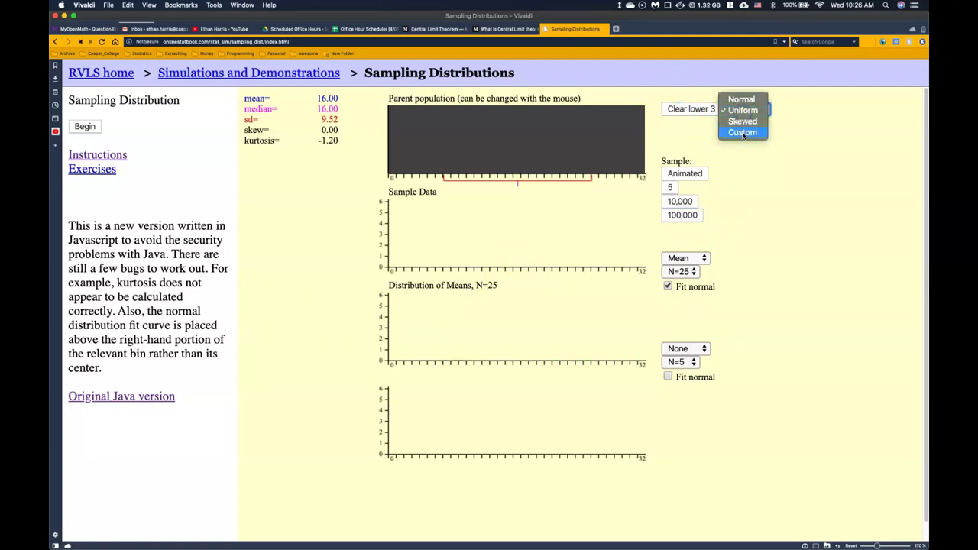
click(742, 133)
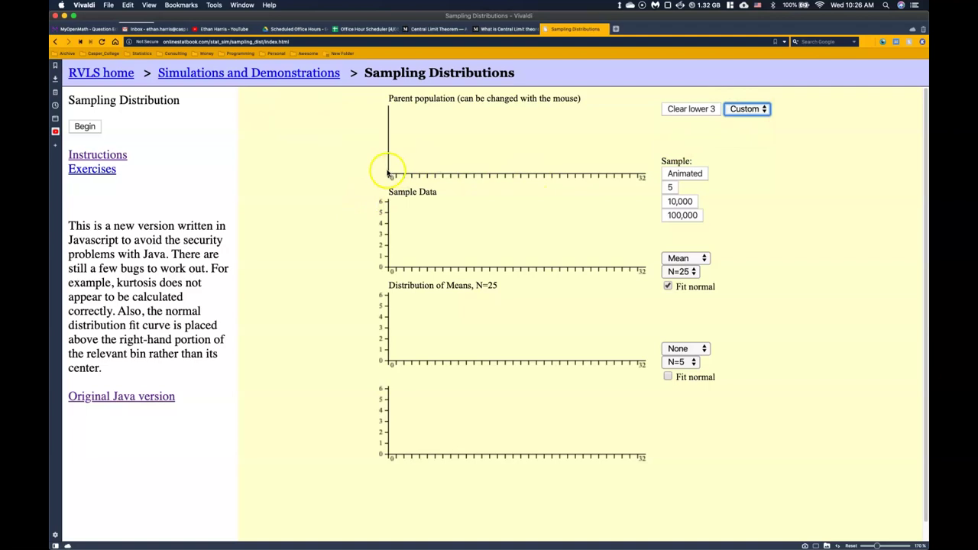
mouse_move(389, 174)
mouse_down()
mouse_move(442, 116)
mouse_move(448, 167)
mouse_move(489, 149)
mouse_move(496, 160)
mouse_move(520, 157)
mouse_move(530, 114)
mouse_move(574, 107)
mouse_move(589, 115)
mouse_move(603, 158)
mouse_move(620, 142)
mouse_move(645, 142)
mouse_up()
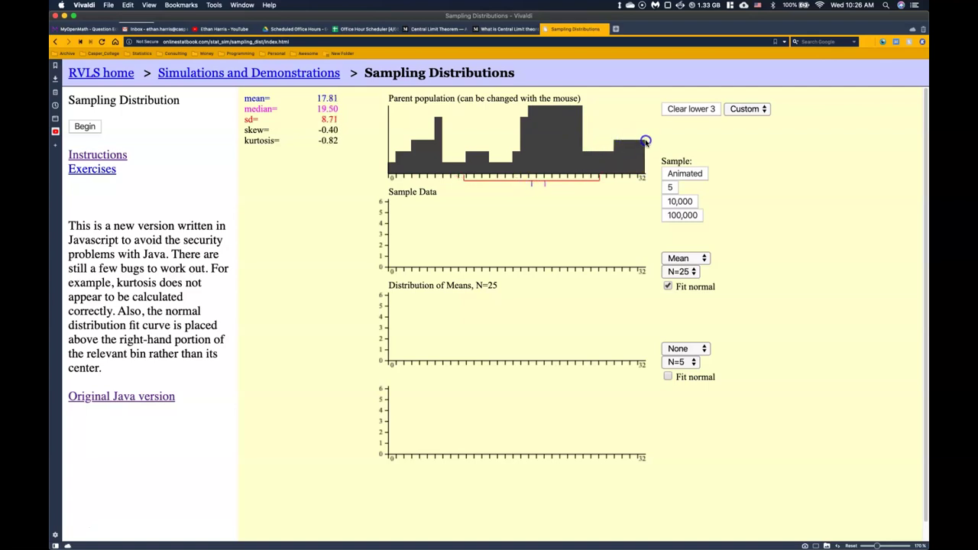
- Add N=25 sample means from the custom parent in batches of five
click(674, 188)
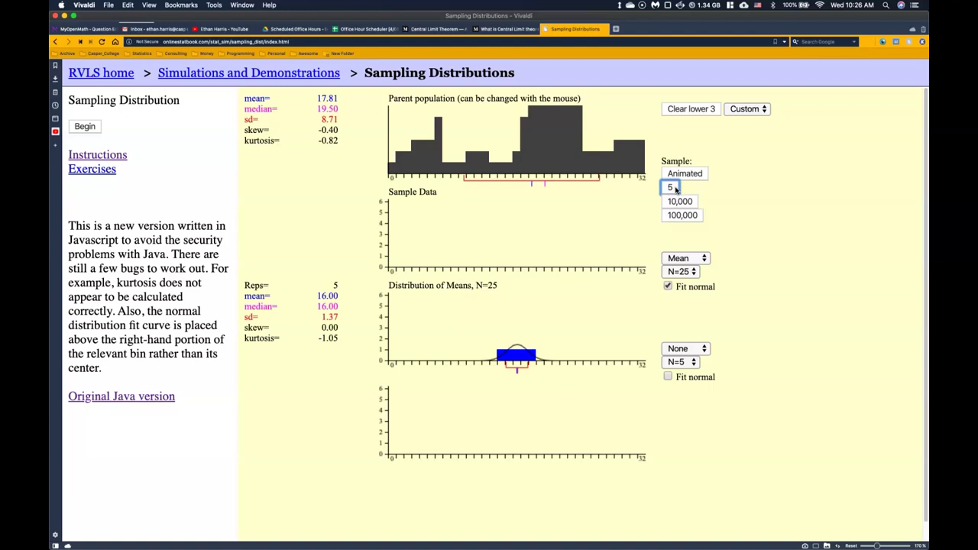
click(676, 188)
click(675, 188)
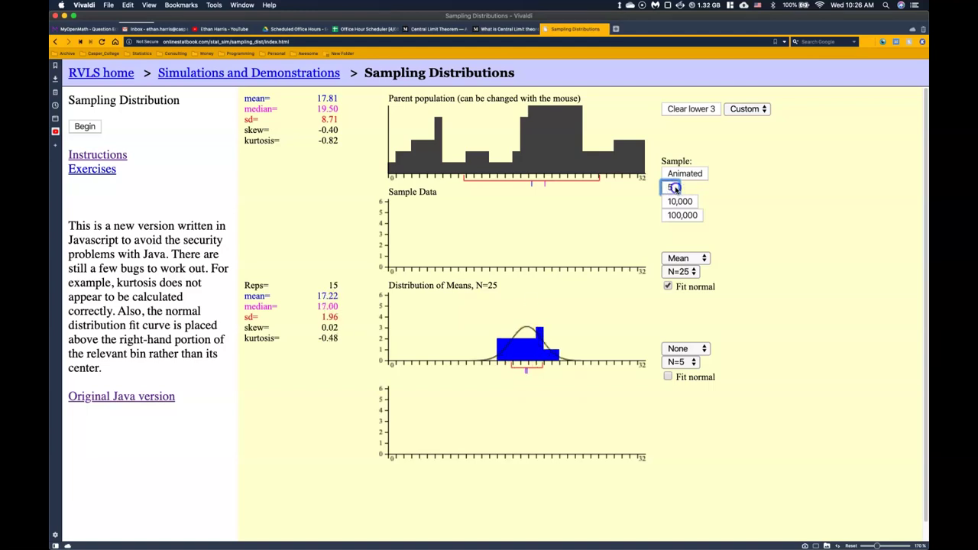
double_click(676, 189)
double_click(675, 188)
double_click(676, 189)
double_click(676, 188)
double_click(675, 189)
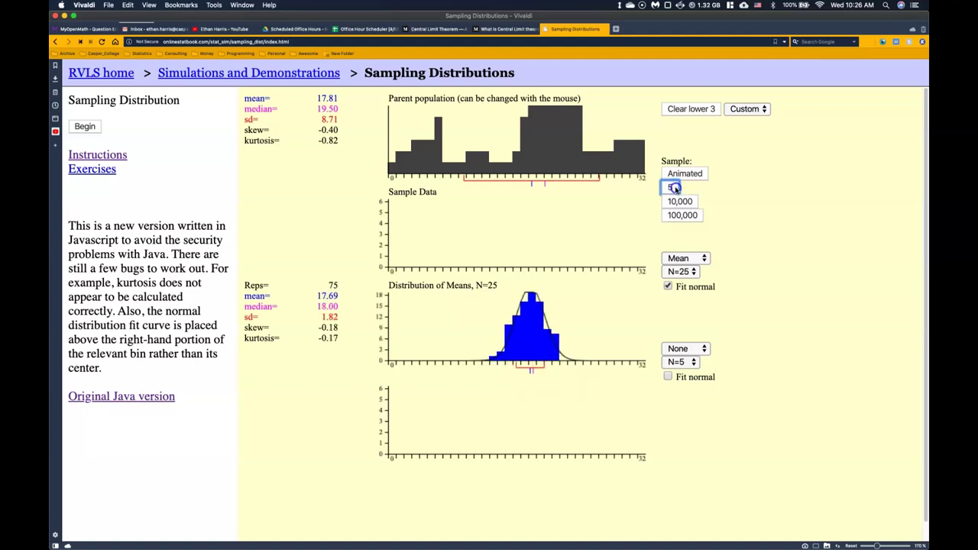
double_click(675, 189)
double_click(676, 189)
double_click(675, 189)
double_click(676, 189)
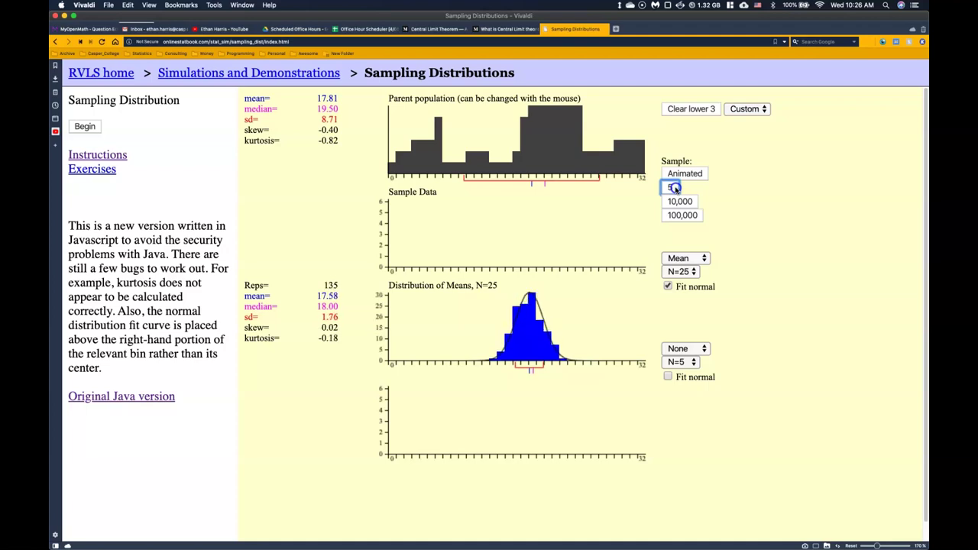
- Keep adding batches of five, then 10,000 more to reach 10,271 reps, and watch one animated sample
triple_click(675, 189)
triple_click(676, 188)
triple_click(676, 189)
triple_click(676, 188)
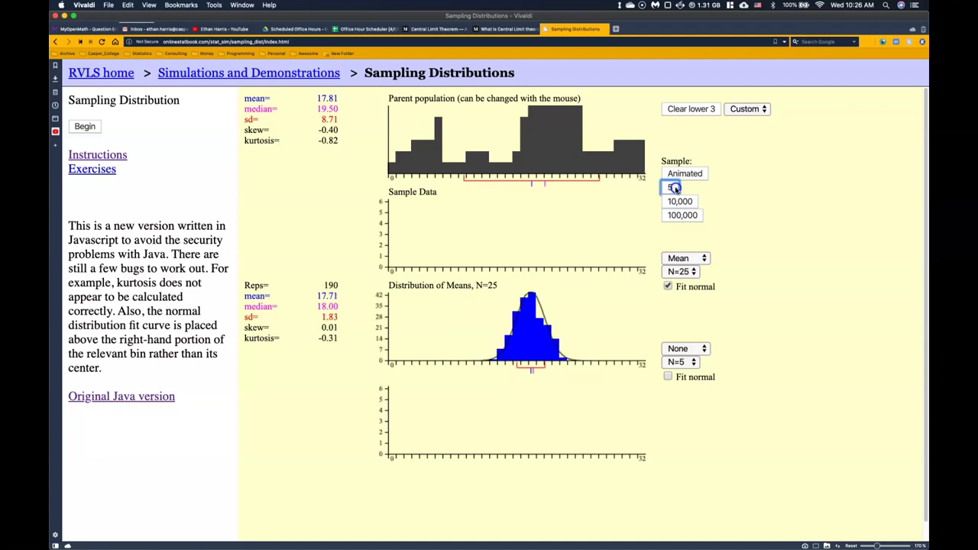
double_click(676, 189)
triple_click(675, 189)
double_click(675, 189)
double_click(676, 188)
double_click(675, 189)
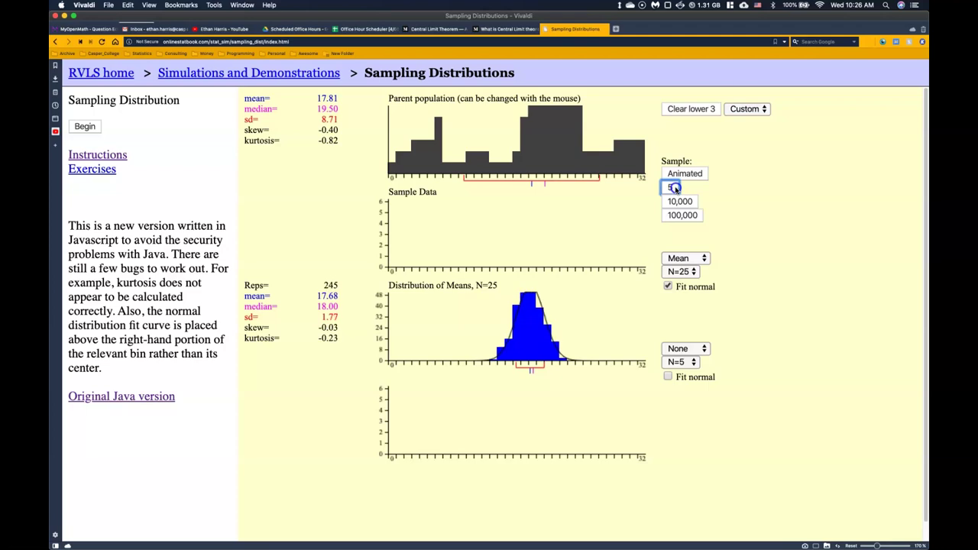
click(676, 200)
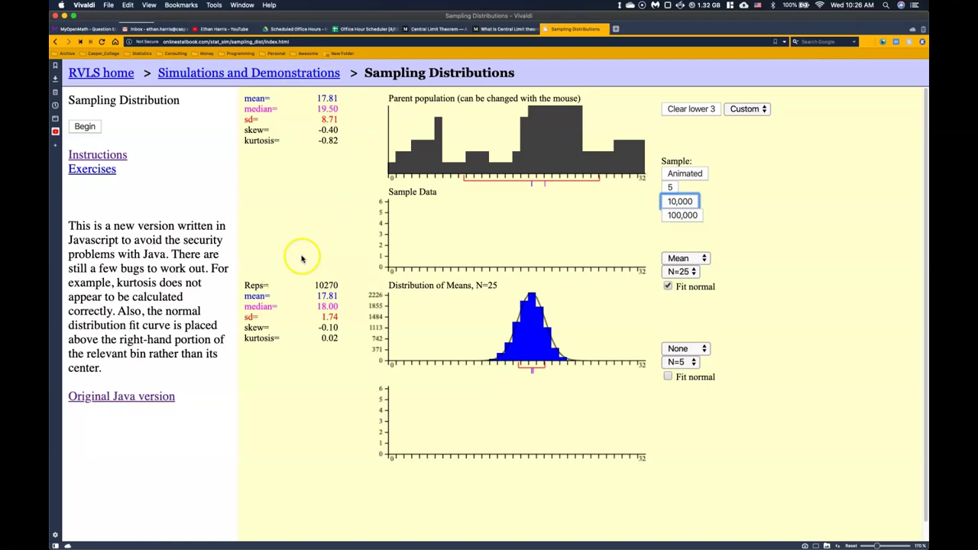
click(688, 174)
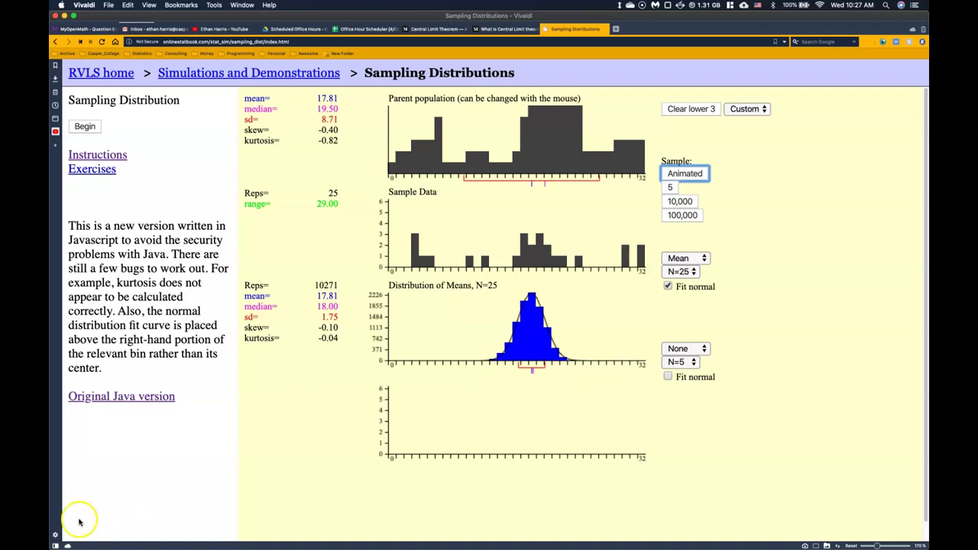
- Clear the sample and means graphs while keeping the custom parent
click(691, 109)
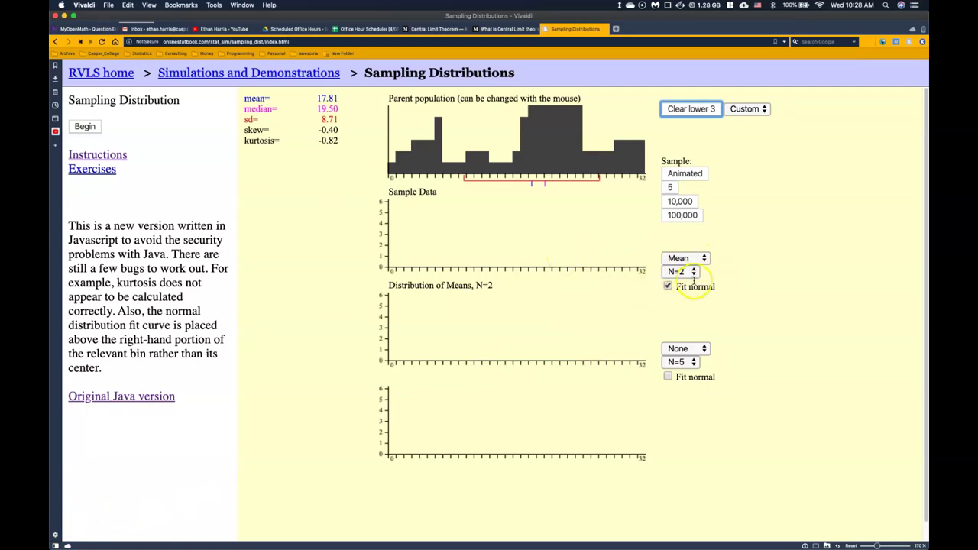
- Draw one animated N=2 sample, then add 10,000 and repeated 100,000 batches to reach 2,410,001 reps
click(685, 174)
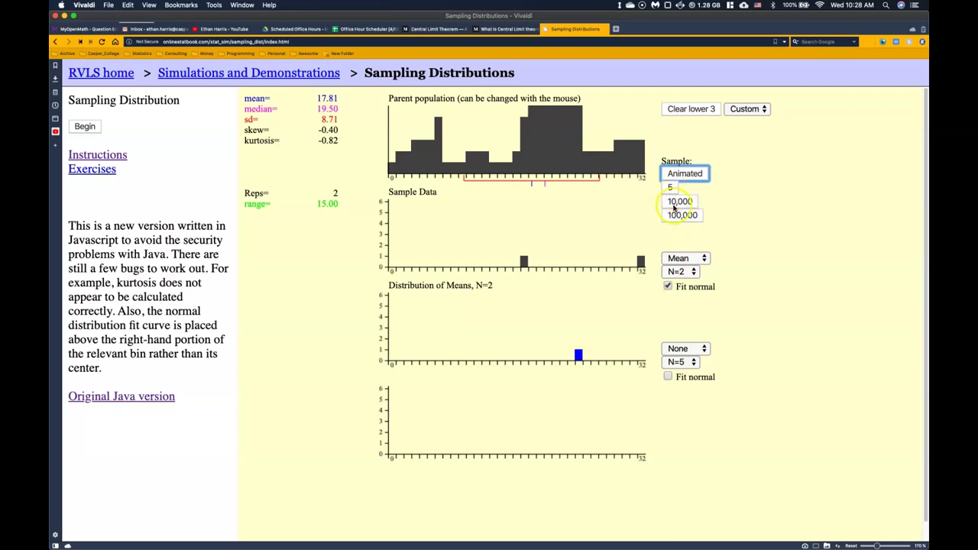
click(676, 203)
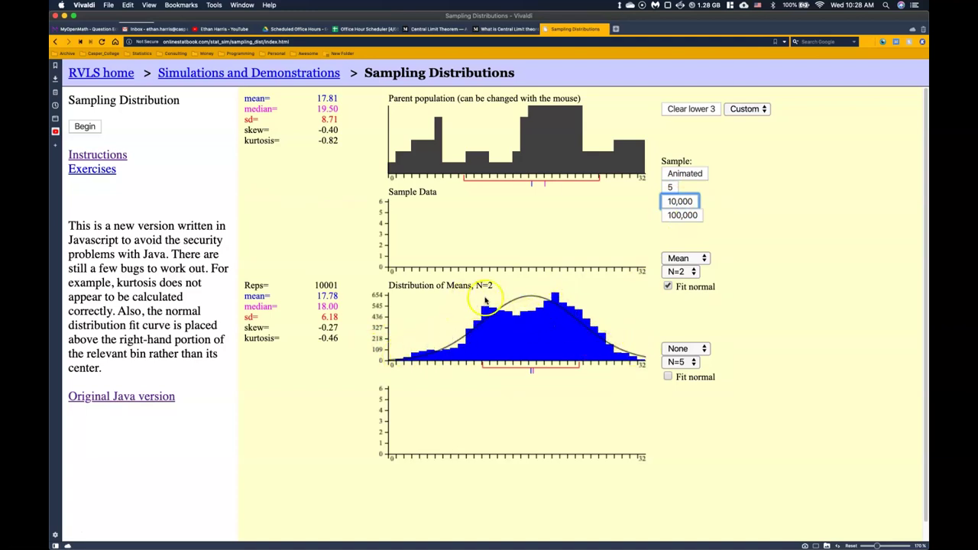
click(679, 217)
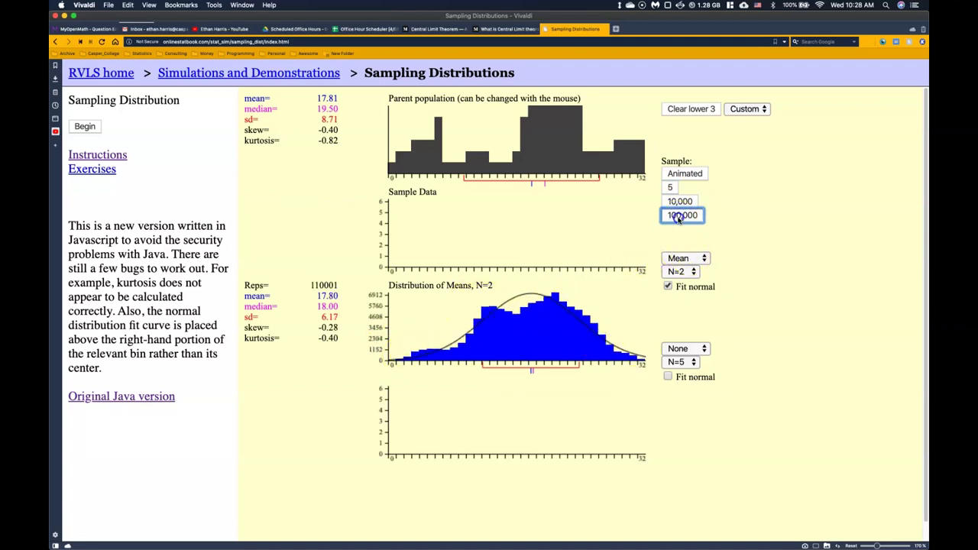
click(679, 217)
click(679, 217)
click(679, 217)
click(679, 217)
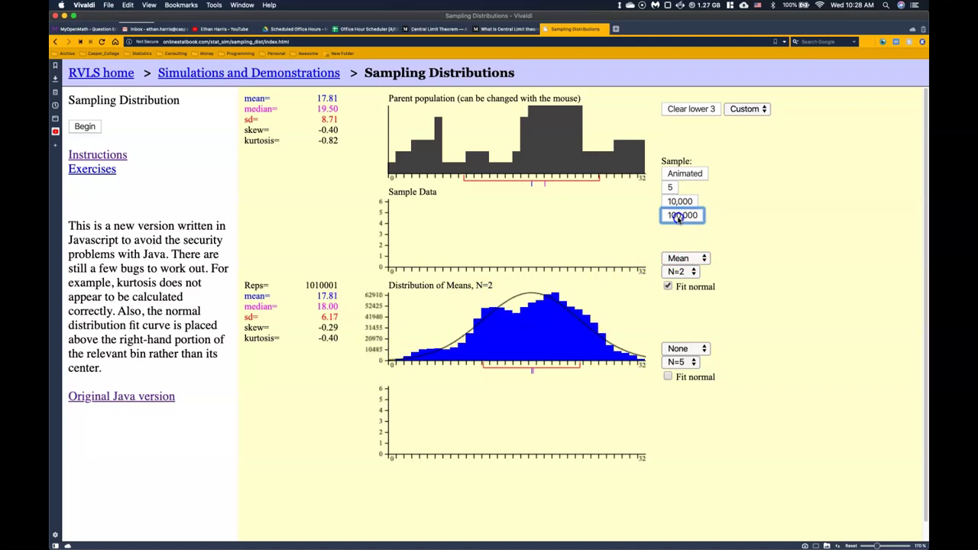
click(679, 217)
click(679, 217)
click(680, 217)
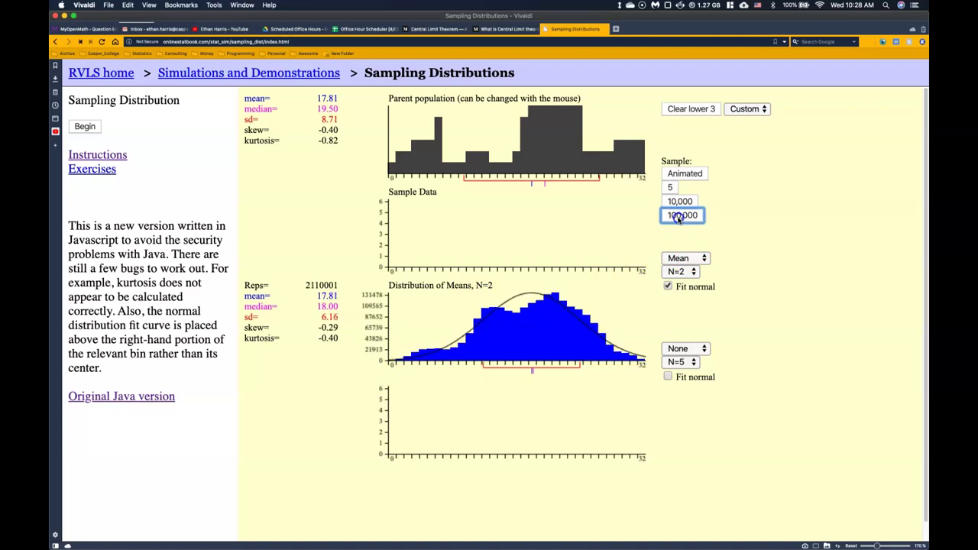
click(679, 217)
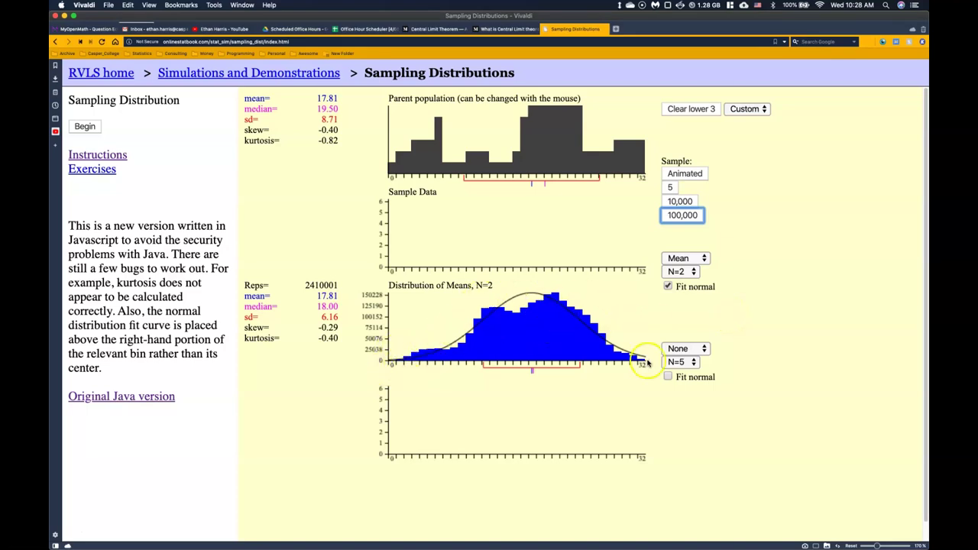
- Clear the means distribution and set the sample size back to N=25
click(689, 110)
click(682, 271)
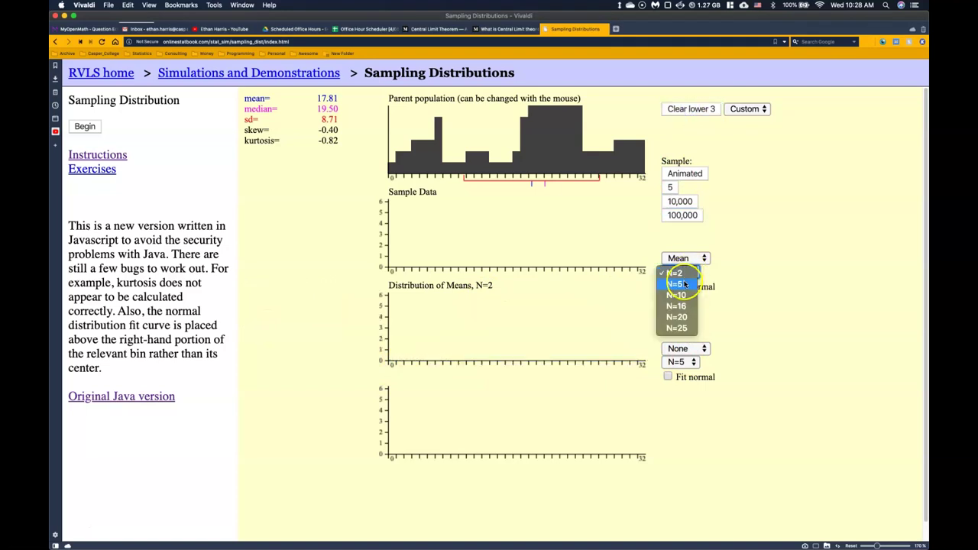
click(684, 328)
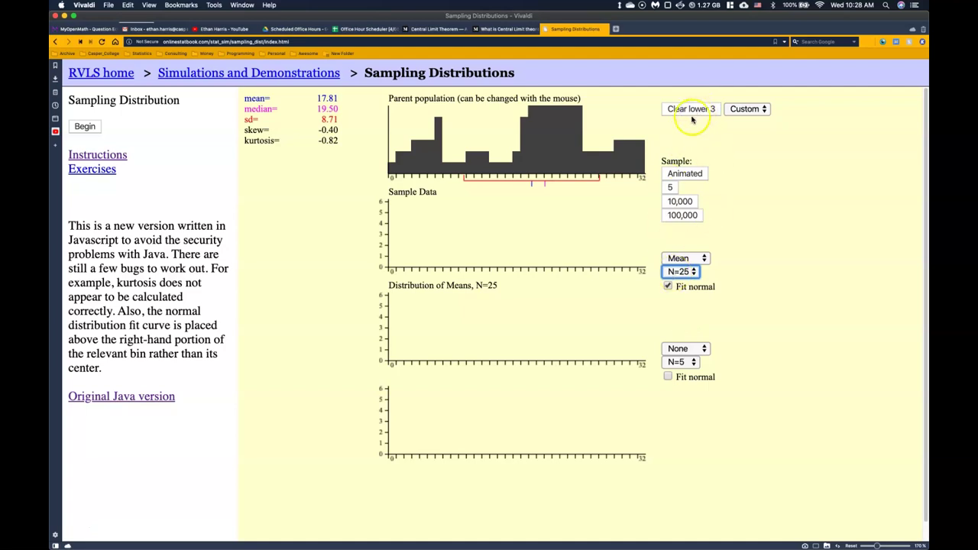
- Add five means, then five batches of 10,000, reaching 50,005 reps (sd 1.74)
click(672, 188)
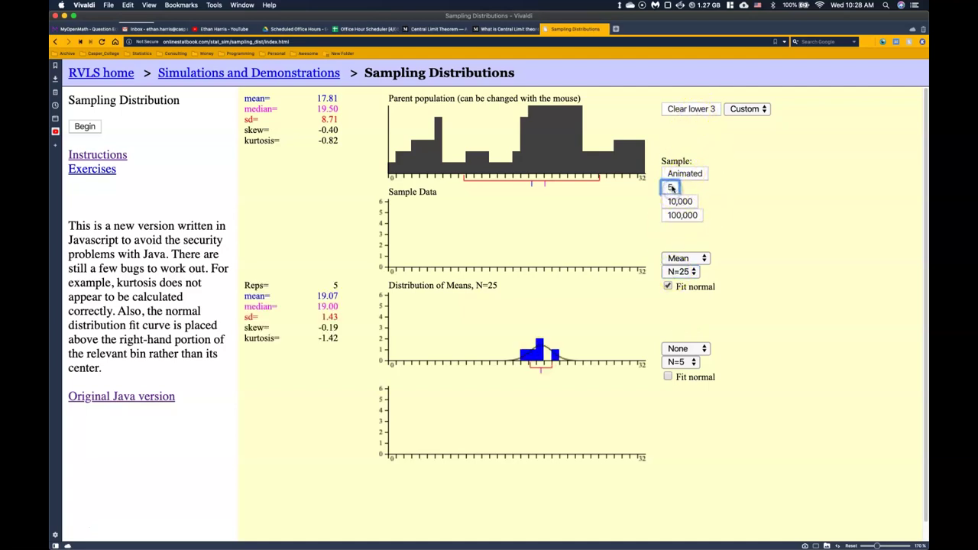
click(677, 201)
click(677, 201)
click(677, 201)
click(677, 201)
click(677, 201)
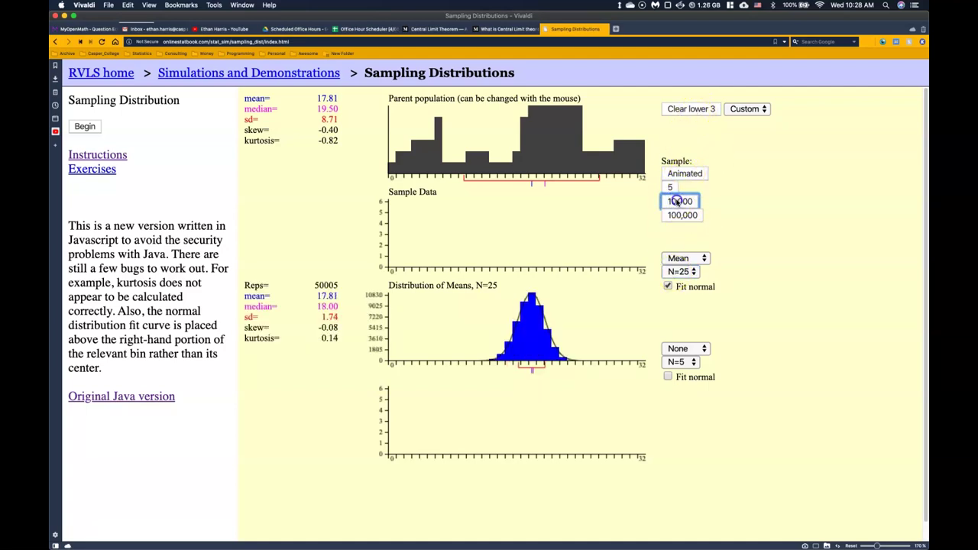
click(677, 201)
click(677, 201)
click(677, 201)
click(678, 201)
click(677, 201)
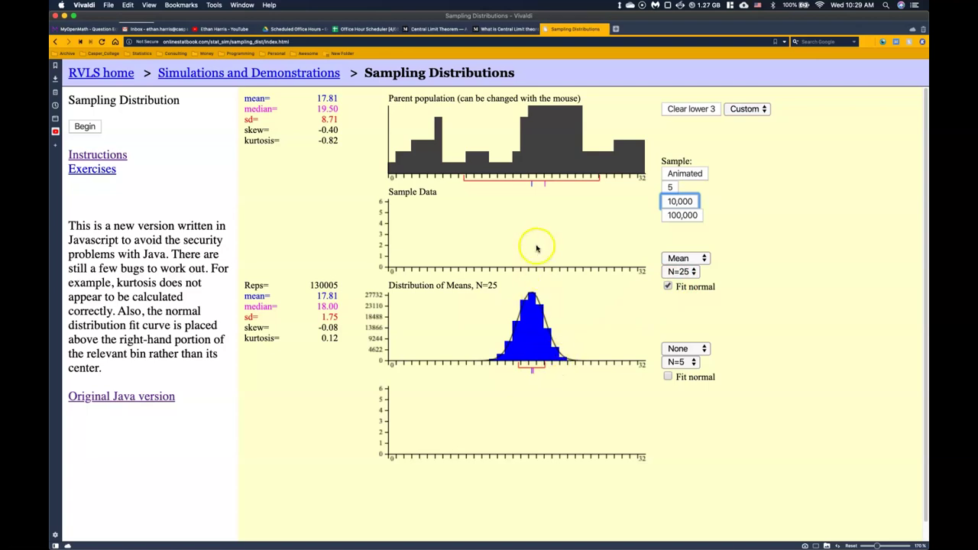
- Clear the lower charts, set sample size to N=2, and draw 10,000 sample means
click(675, 111)
click(687, 272)
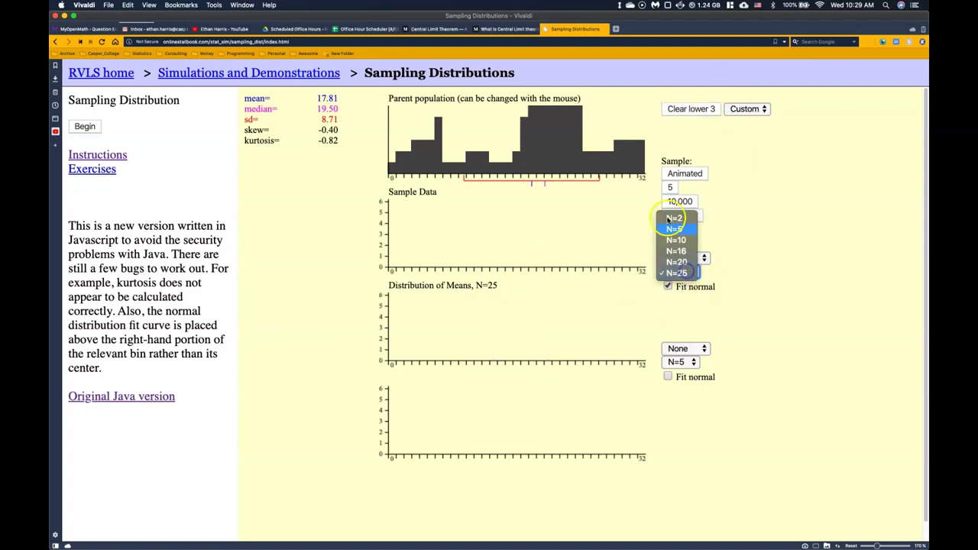
click(668, 220)
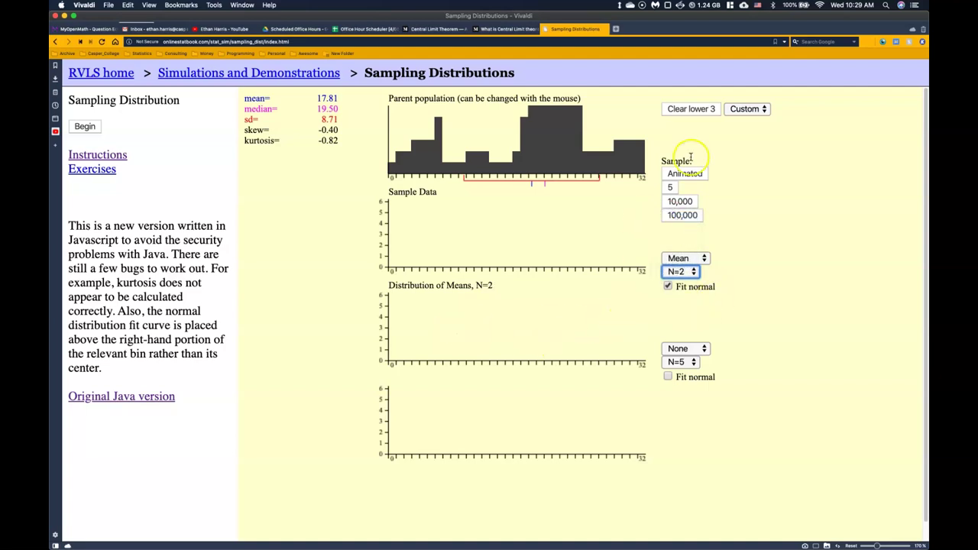
click(680, 203)
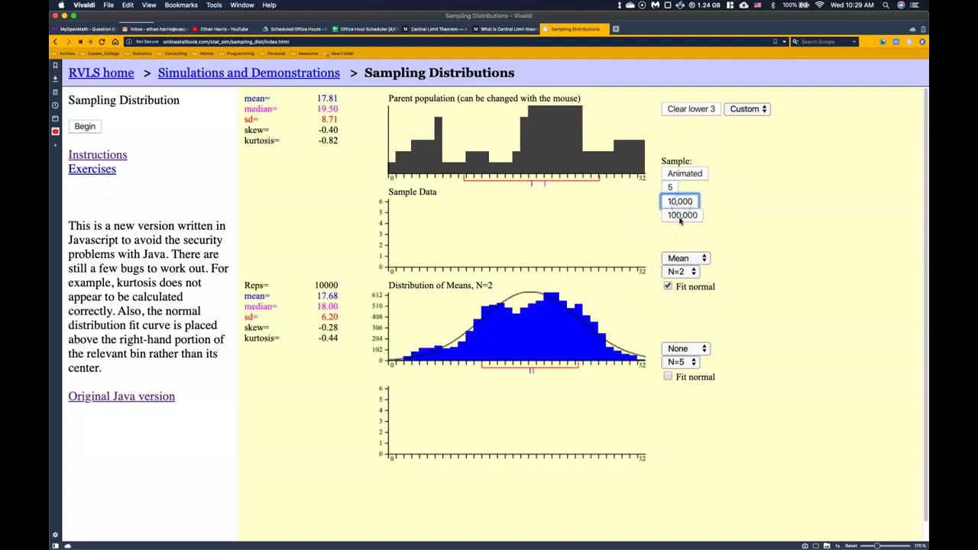